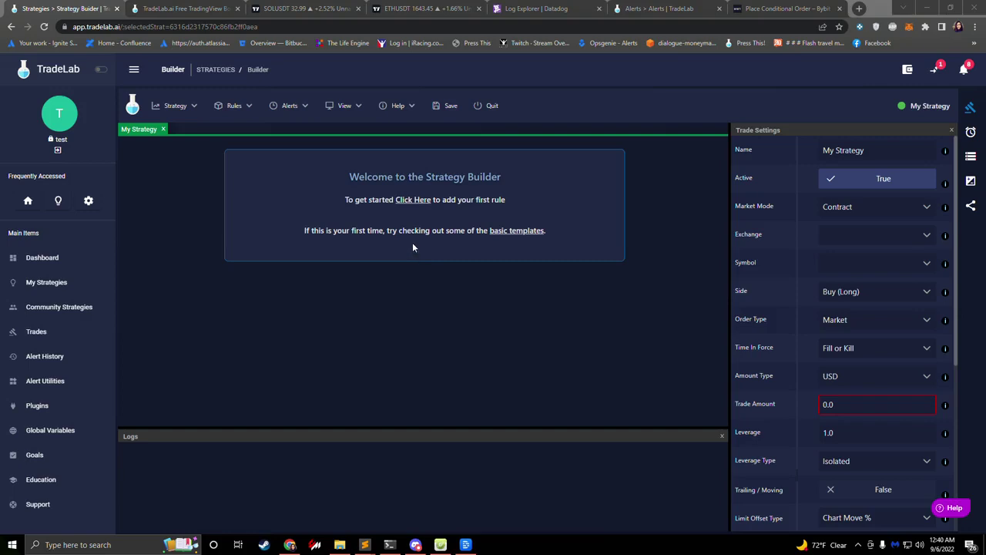
# Add a new alert to the strategy and name it Buy Alert
pyautogui.click(411, 200)
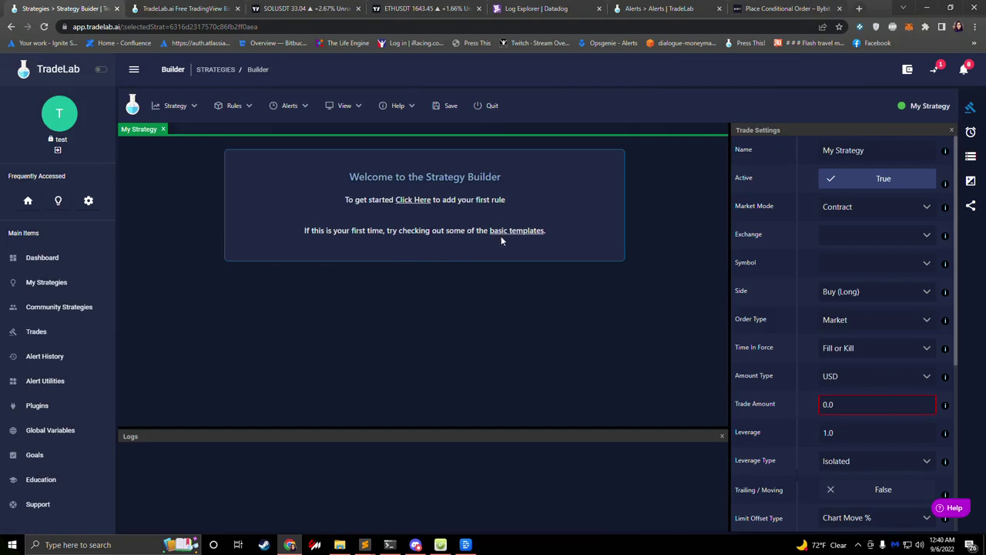
pyautogui.click(972, 134)
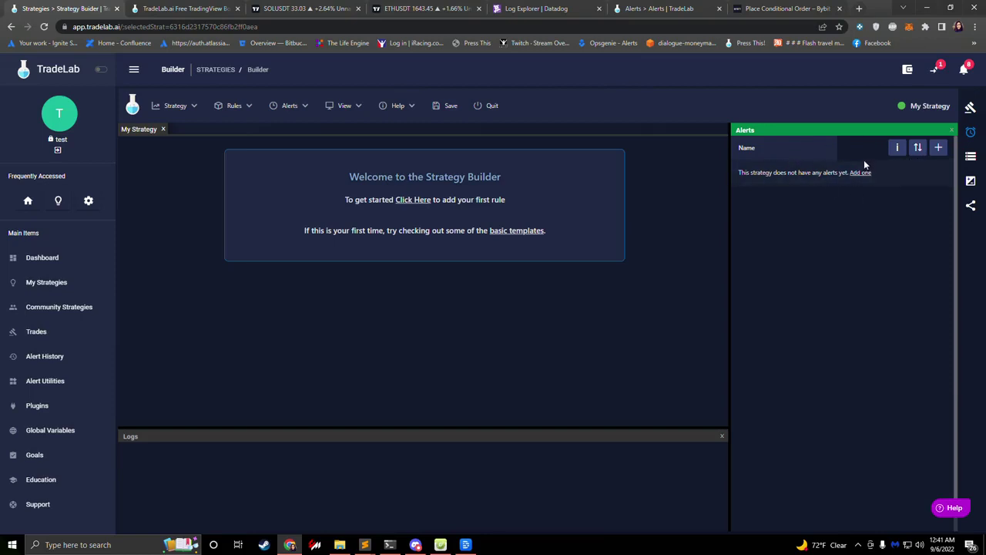
pyautogui.click(939, 149)
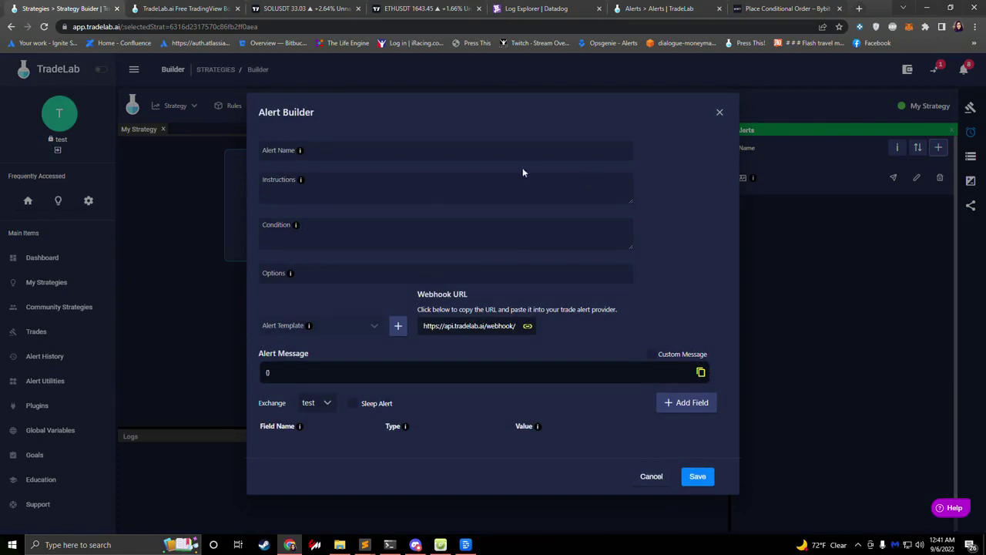
pyautogui.click(386, 137)
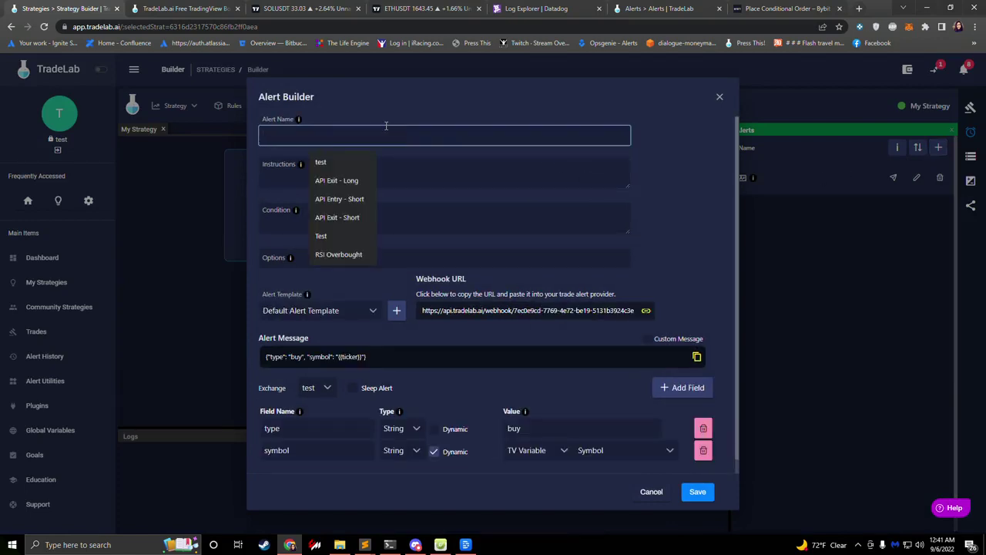
pyautogui.write('Buy Alert')
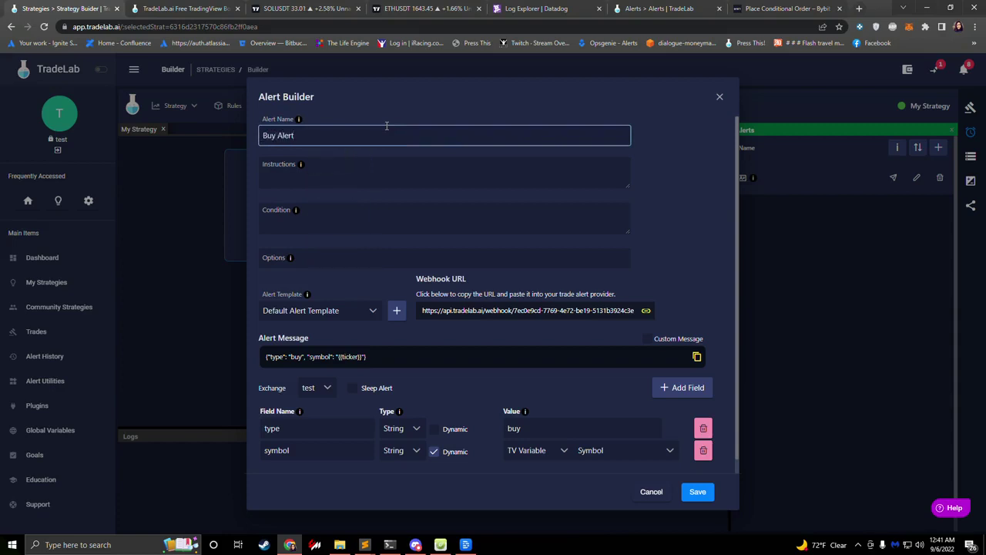
# Examine the Buy Alert's type and symbol fields, their values and its webhook URL
pyautogui.scroll(-1, 325, 280)
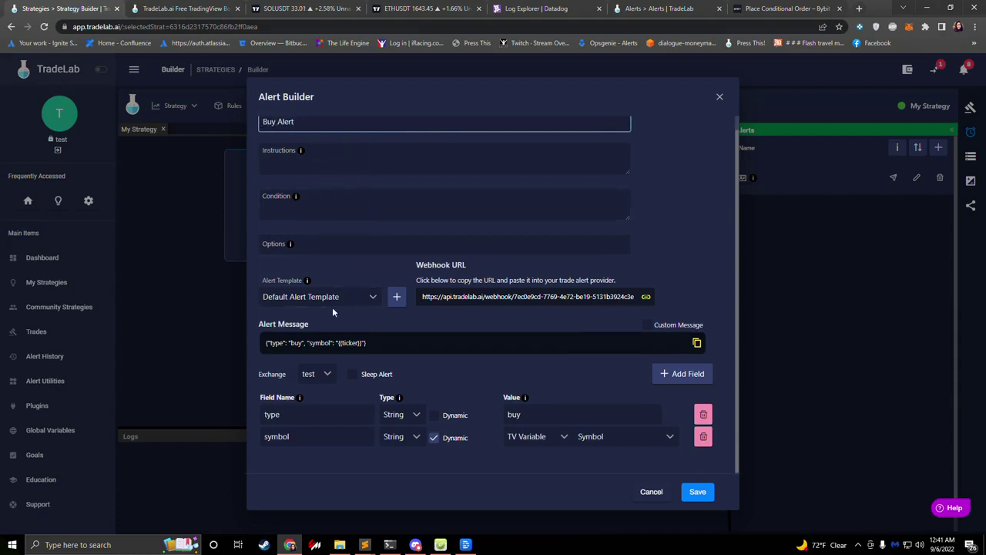
pyautogui.click(280, 415)
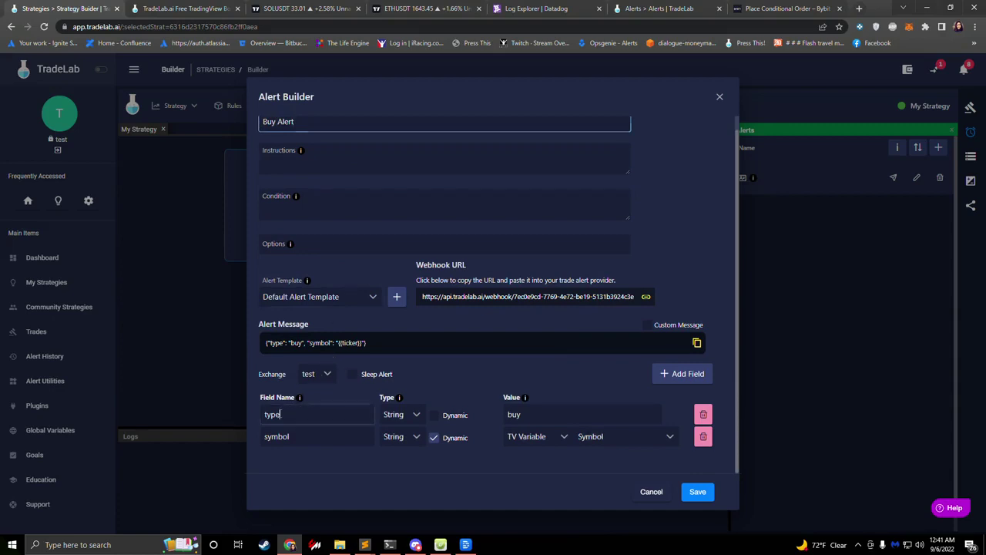
pyautogui.click(544, 413)
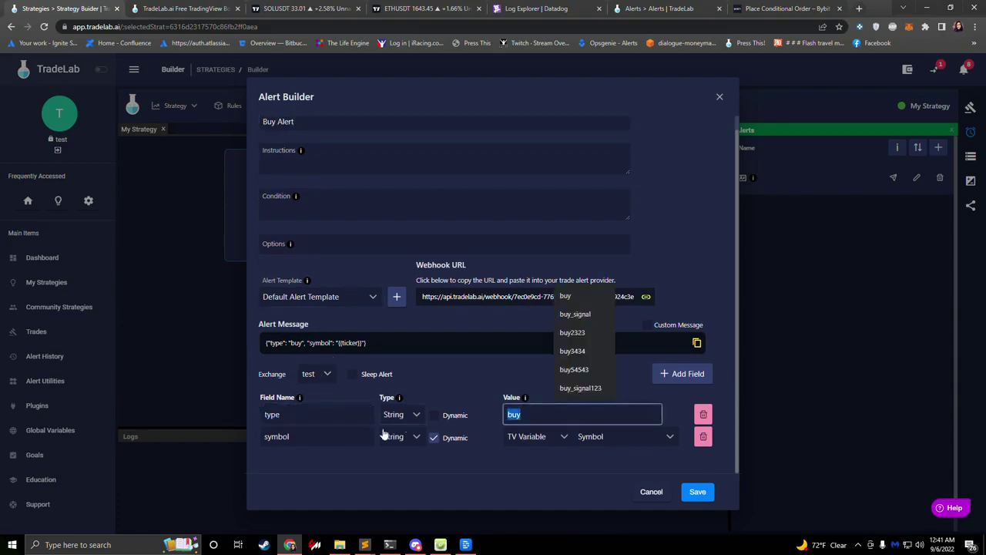
pyautogui.click(315, 437)
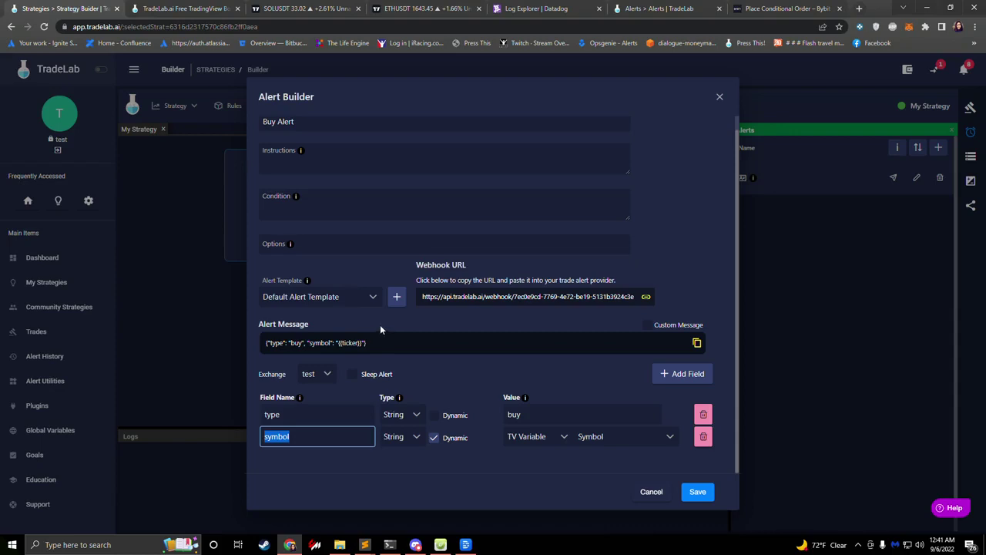
pyautogui.click(467, 304)
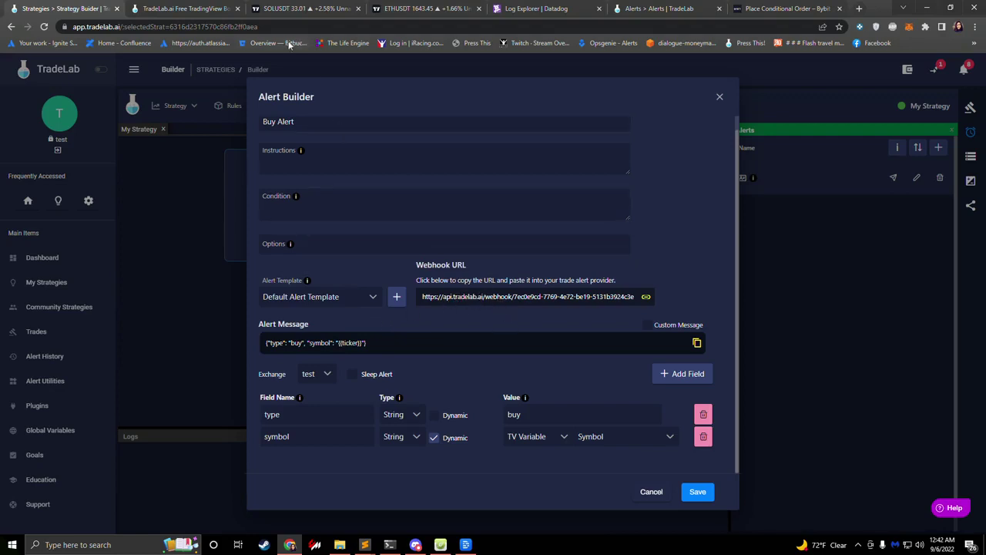
# Switch to the SOLUSDT chart in TradingView, start an alert with MFI (14) as its Crossing condition, and check its webhook URL
pyautogui.click(304, 8)
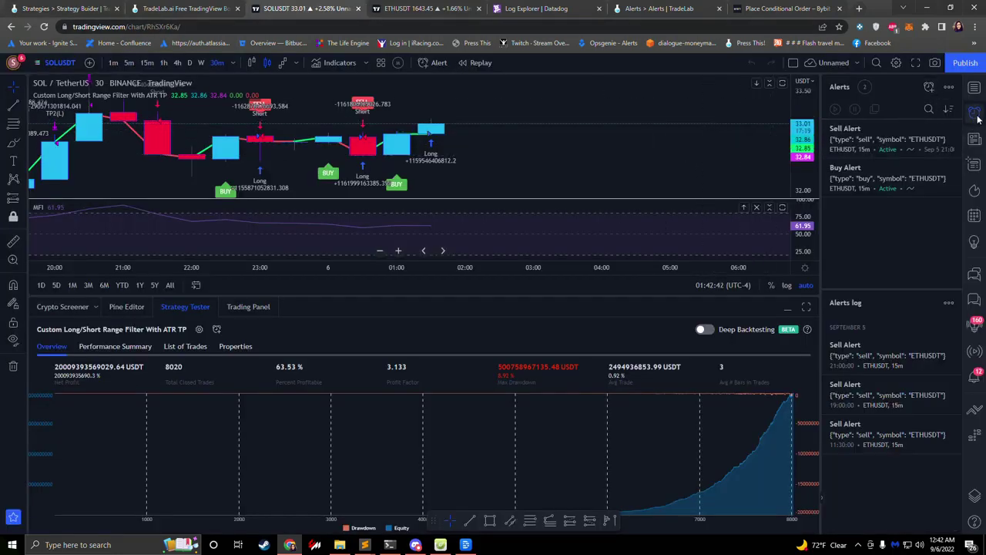
pyautogui.click(929, 89)
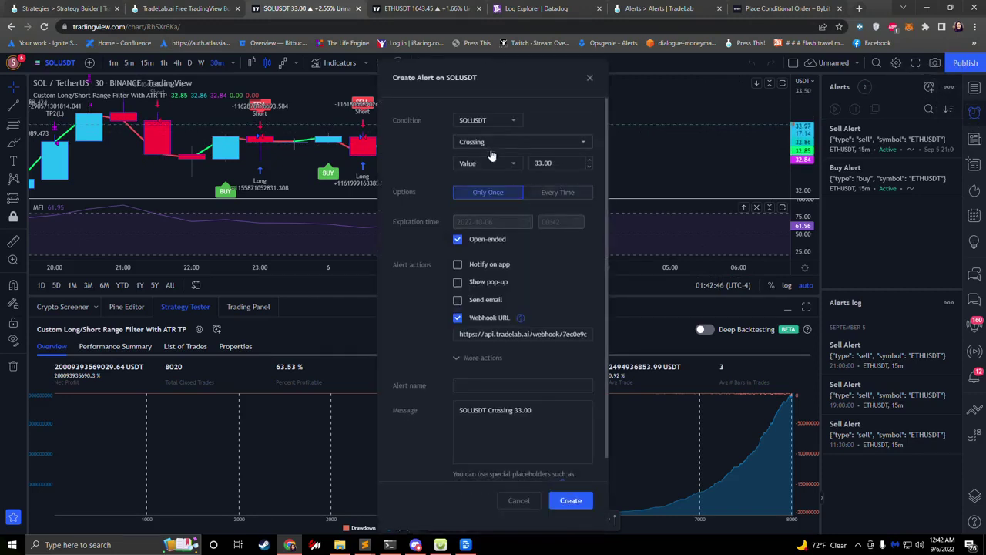
pyautogui.click(484, 121)
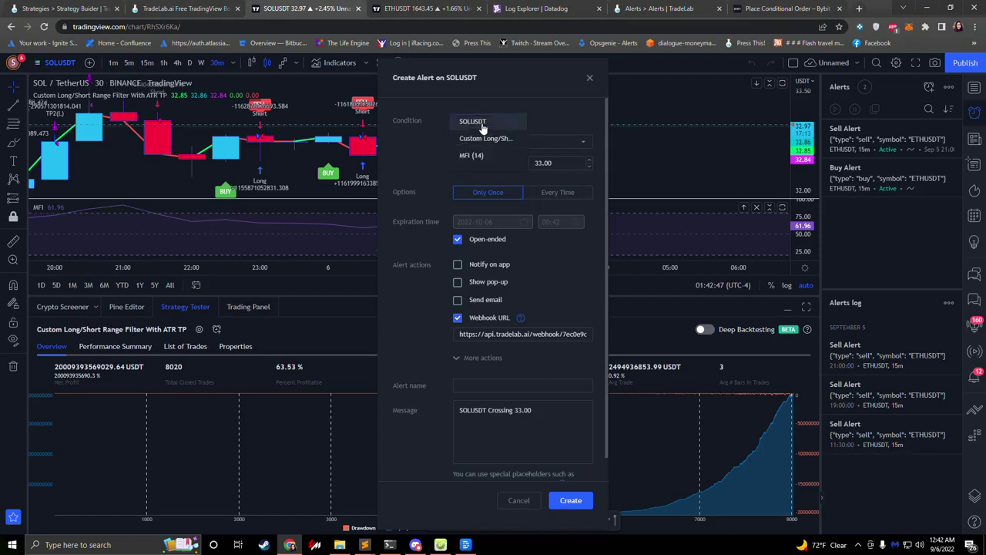
pyautogui.click(484, 157)
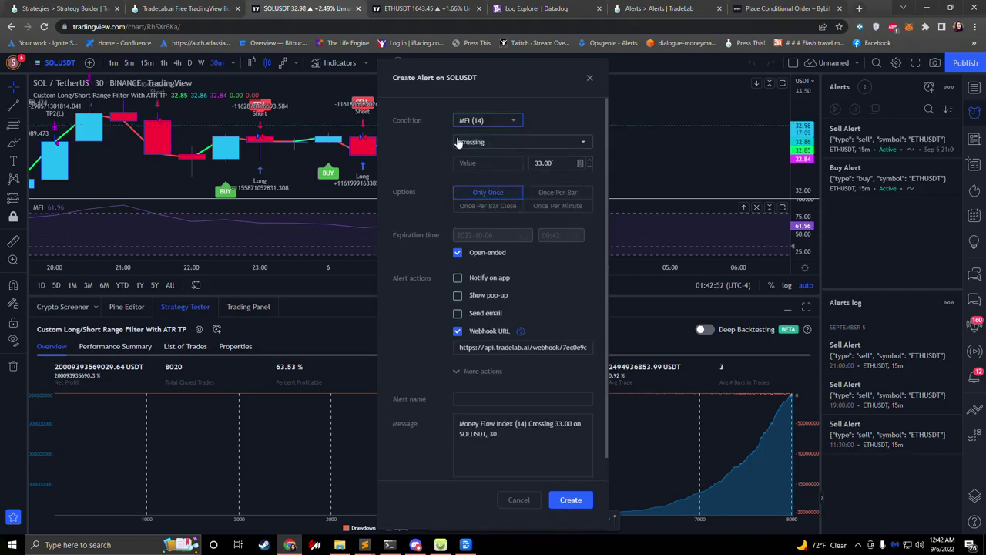
pyautogui.click(494, 142)
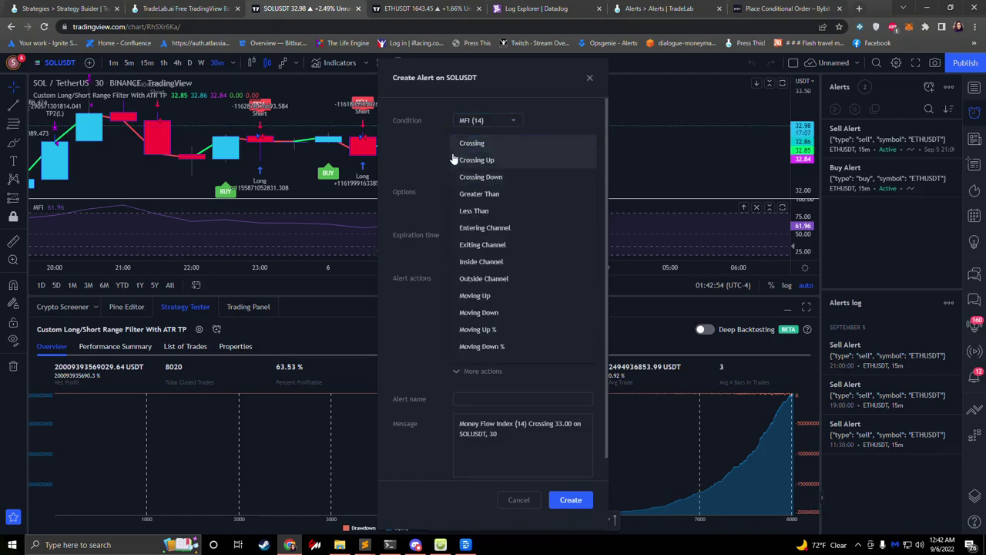
pyautogui.click(428, 151)
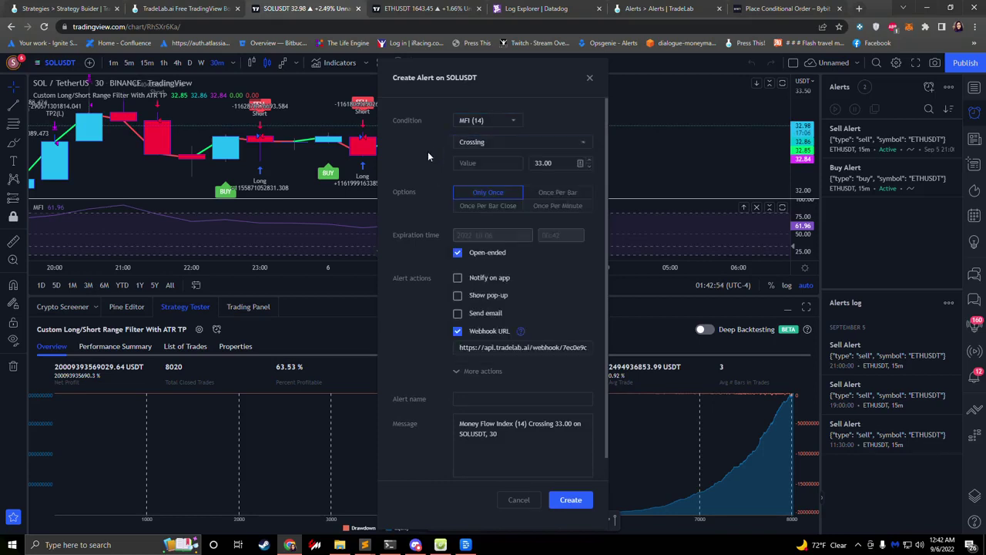
pyautogui.click(478, 348)
pyautogui.press('End')
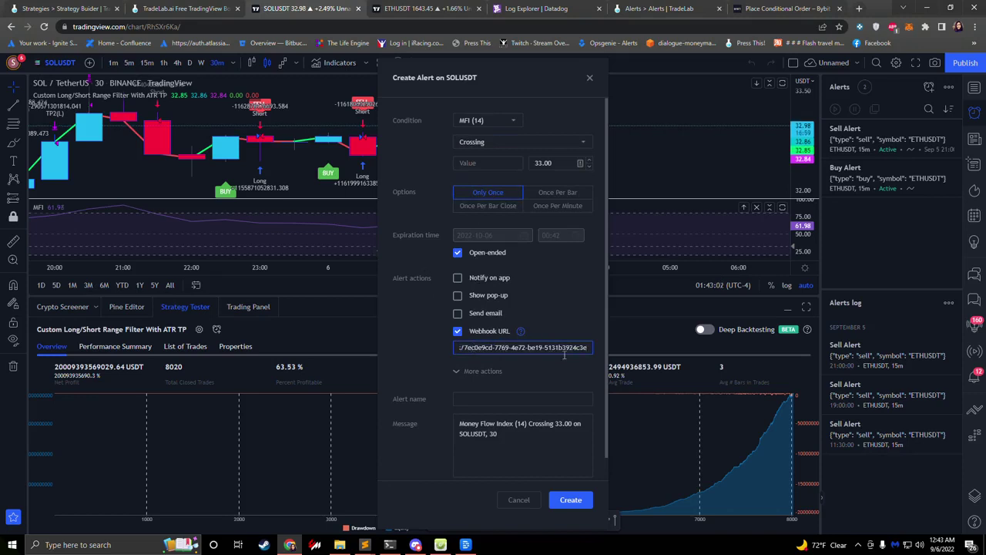
# Replace the SOLUSDT alert's message with TradeLab's {"type": "buy", "symbol": "{{ticker}}"} and create the alert
pyautogui.click(78, 11)
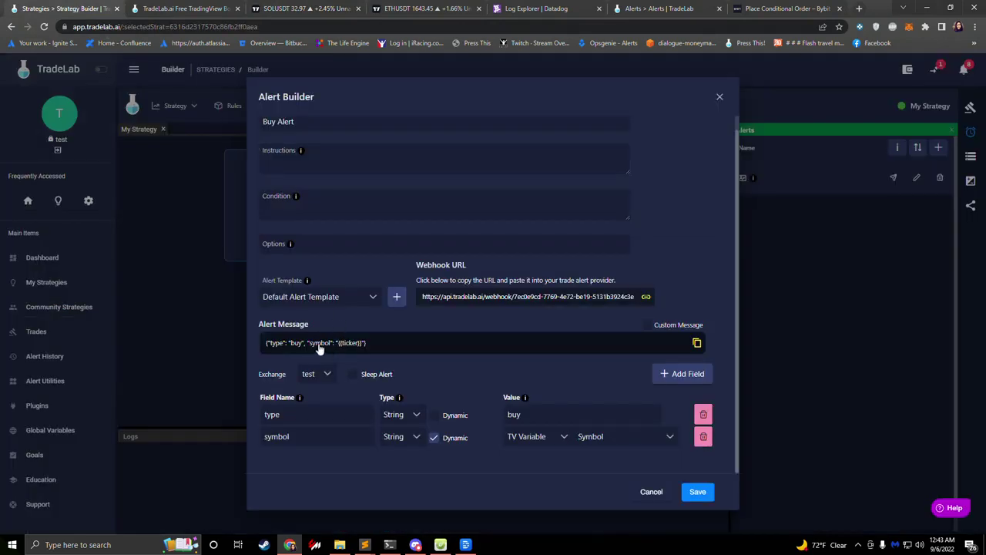
pyautogui.click(304, 8)
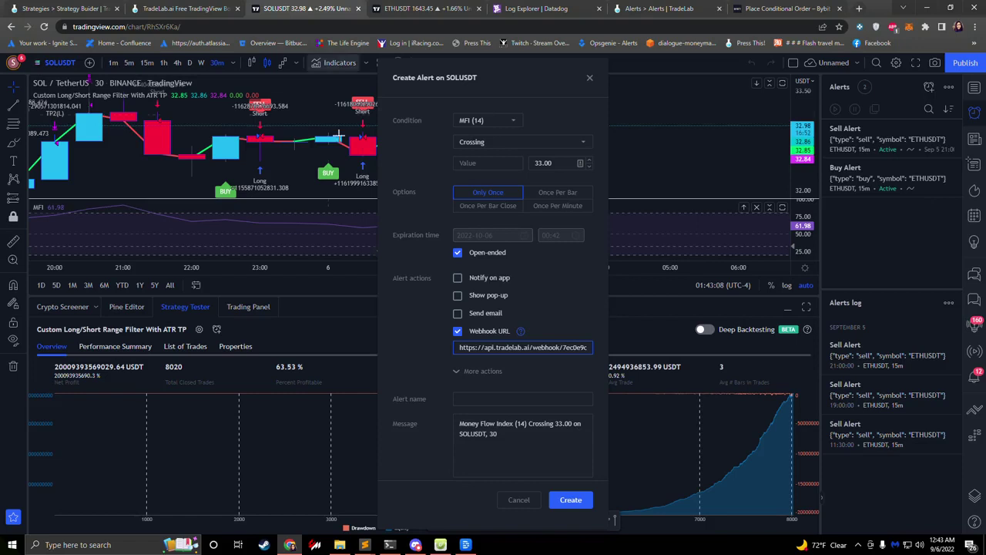
pyautogui.click(506, 440)
pyautogui.hotkey('ctrl', 'a')
pyautogui.press('BackSpace')
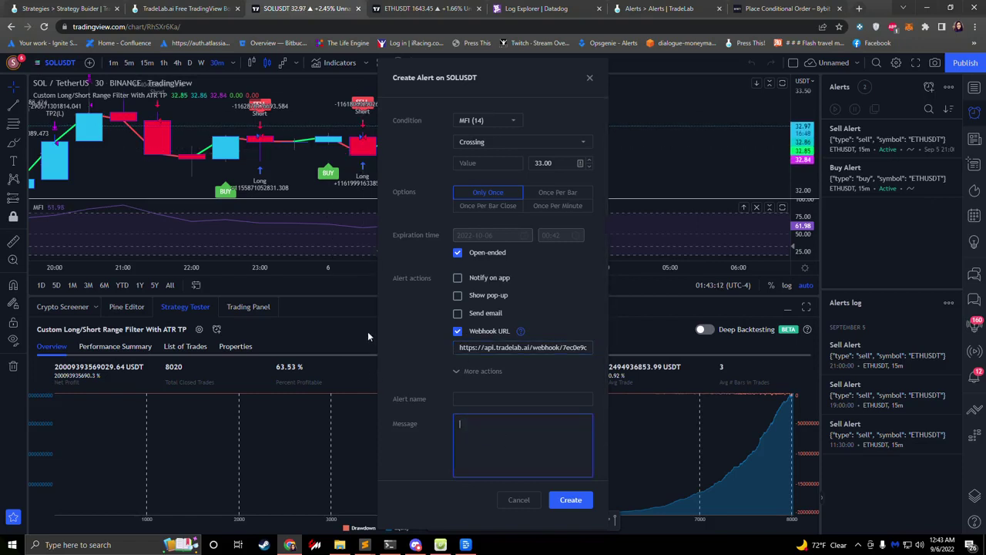
pyautogui.write('{"type": "buy", "symbol": "{{ticker}}"}')
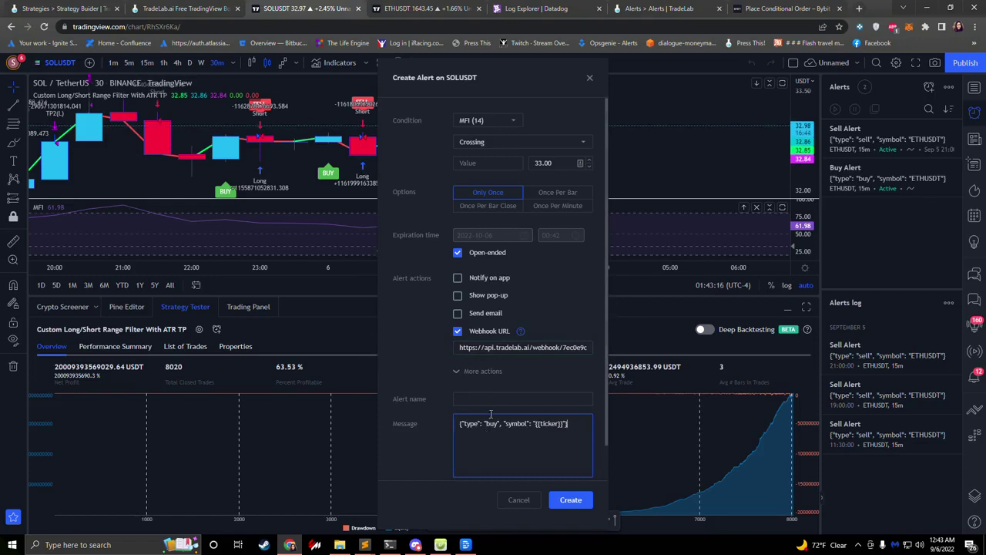
pyautogui.click(571, 501)
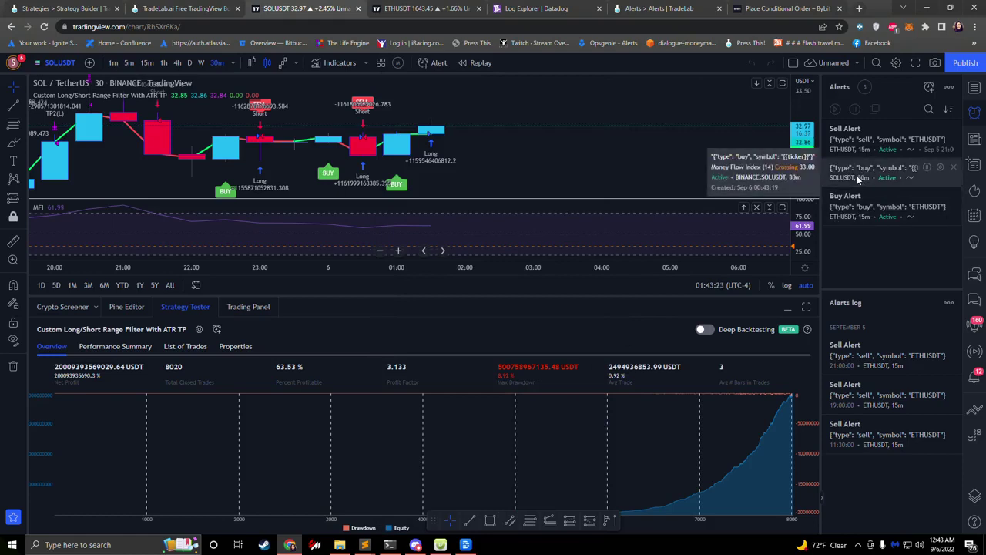
# Switch to TradeLab, save the Buy Alert, and add another alert named Sell Alert
pyautogui.click(60, 7)
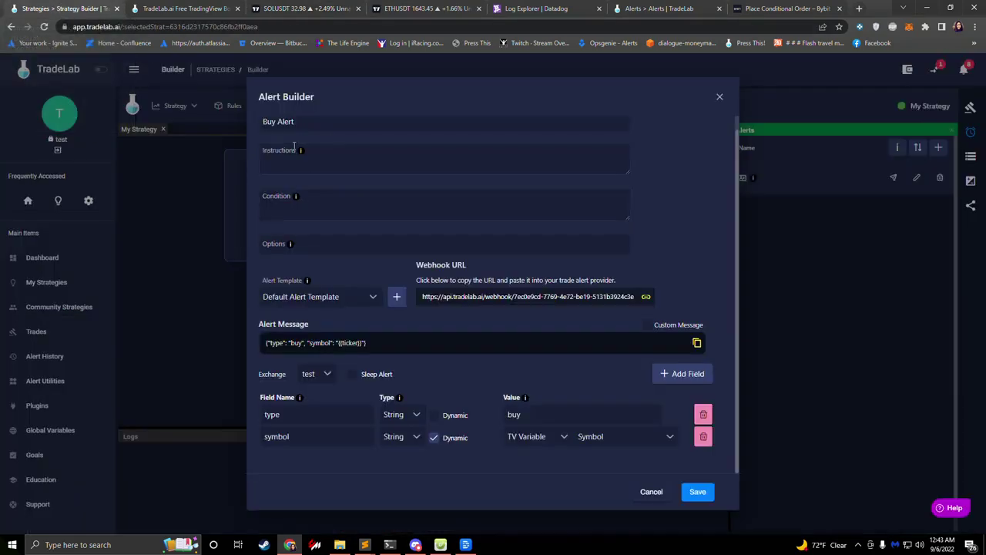
pyautogui.click(698, 492)
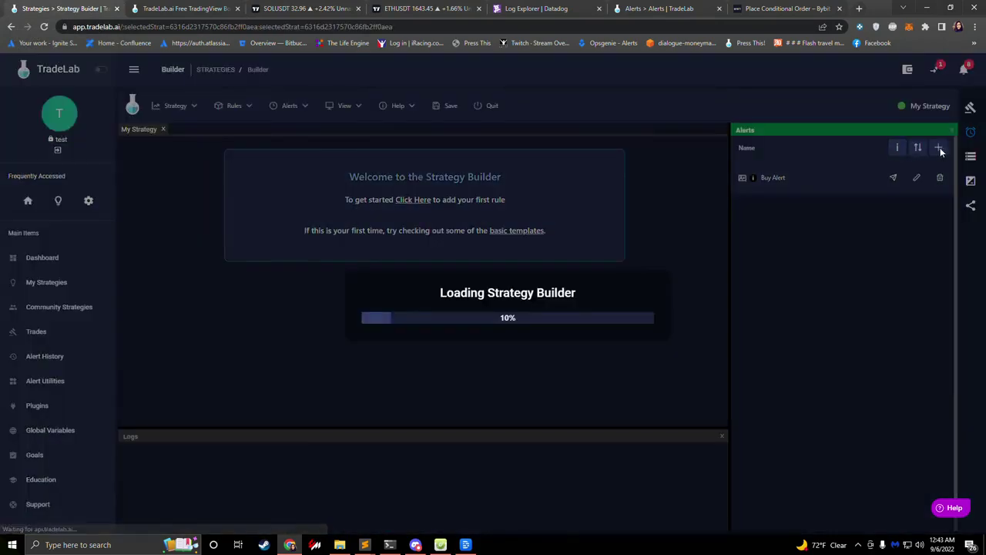
pyautogui.click(938, 148)
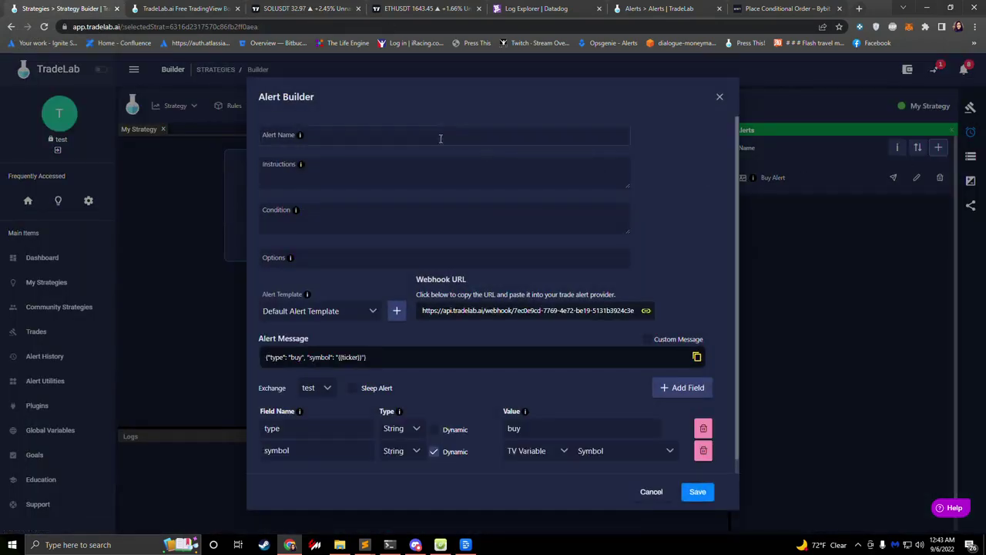
pyautogui.click(430, 131)
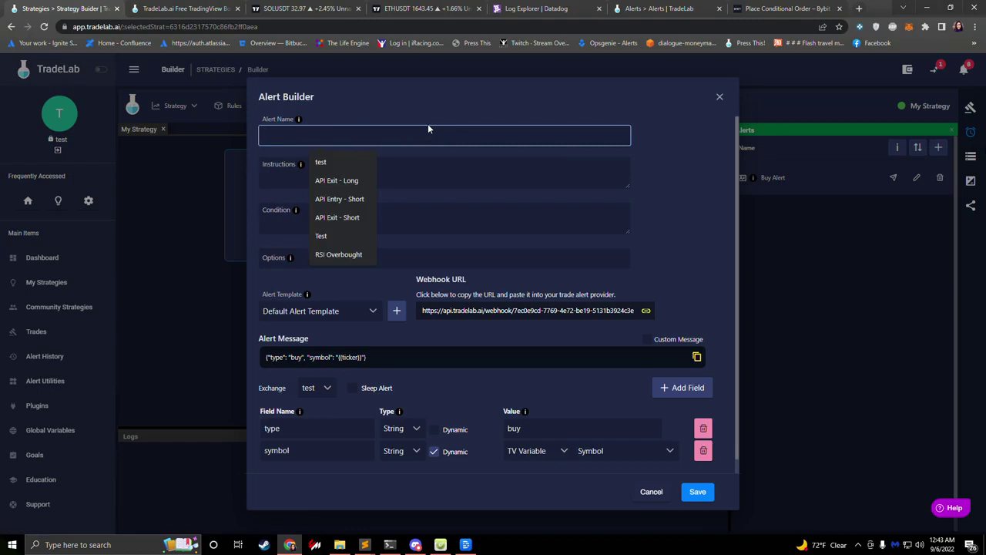
pyautogui.write('Sell Alert')
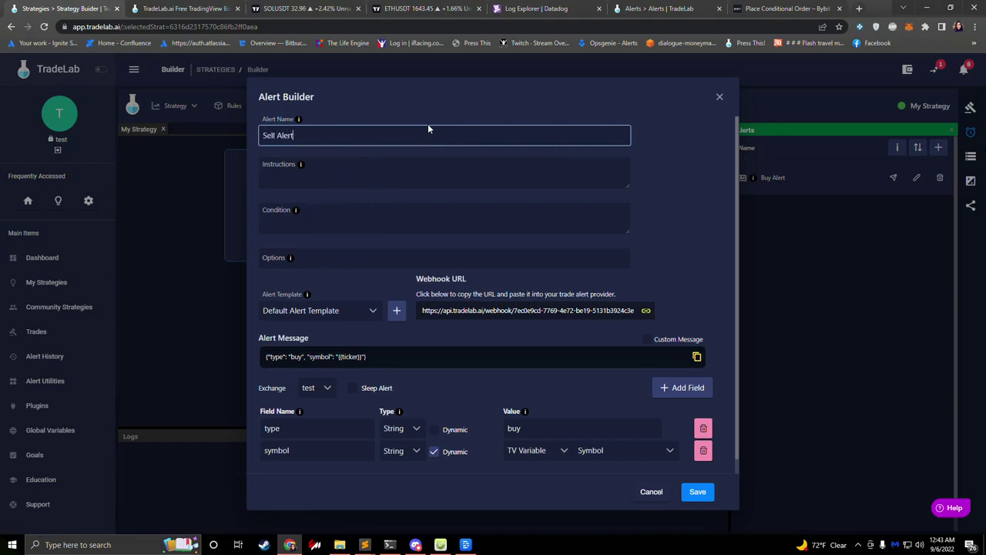
# Set the value of the Sell Alert's type field to sell
pyautogui.scroll(-1, 454, 324)
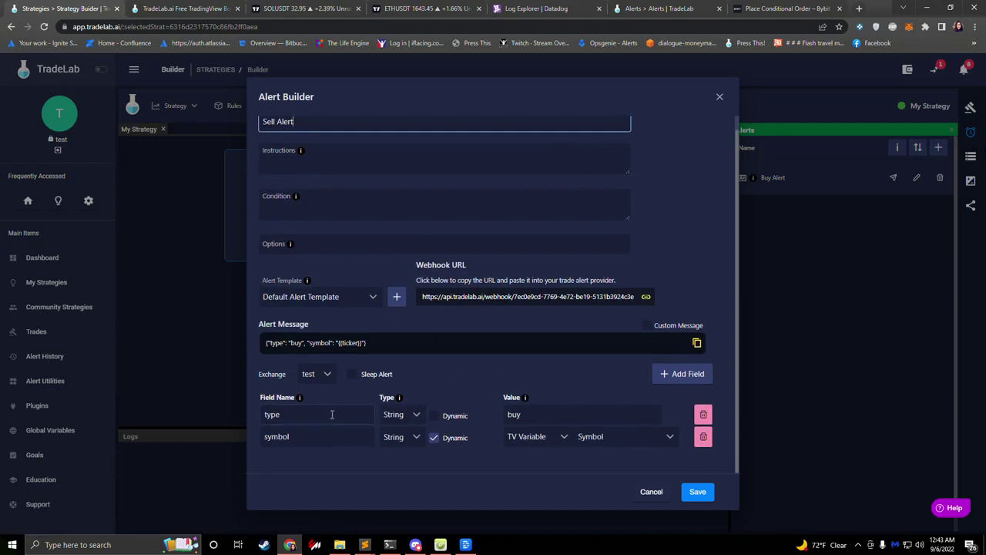
pyautogui.doubleClick(514, 415)
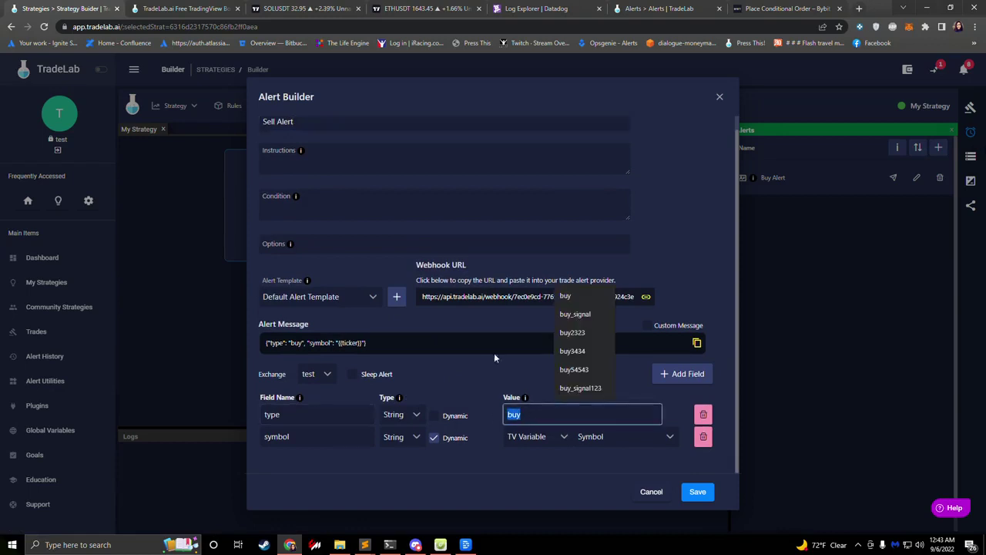
pyautogui.write('sell')
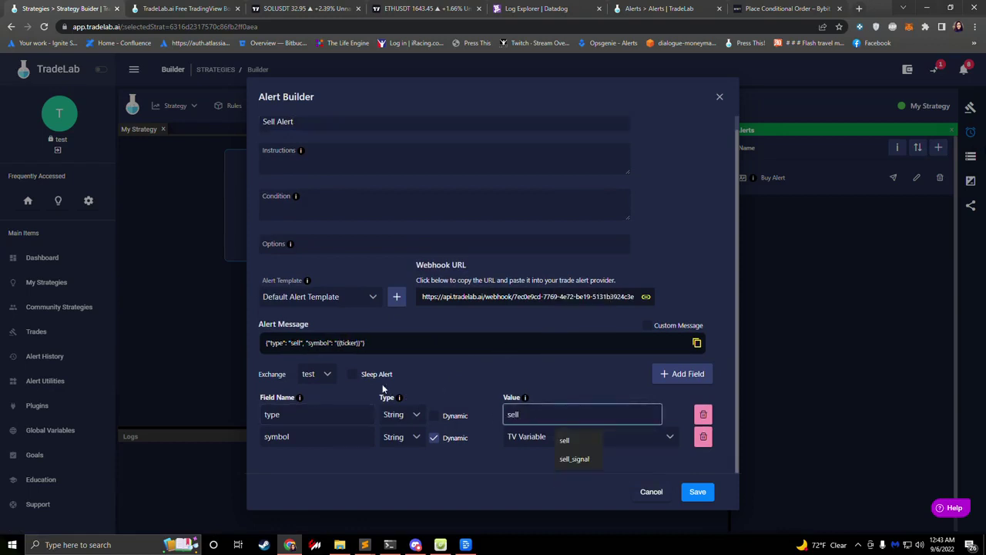
pyautogui.click(275, 357)
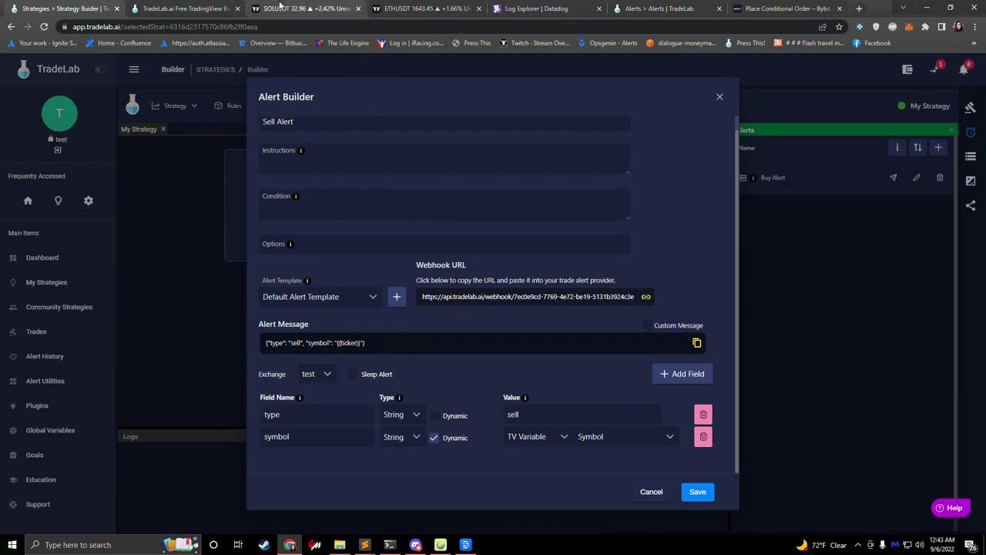
# Switch to the SOLUSDT chart in TradingView, set the new alert's condition to MFI (14) with Only Once, and check its webhook URL
pyautogui.click(282, 8)
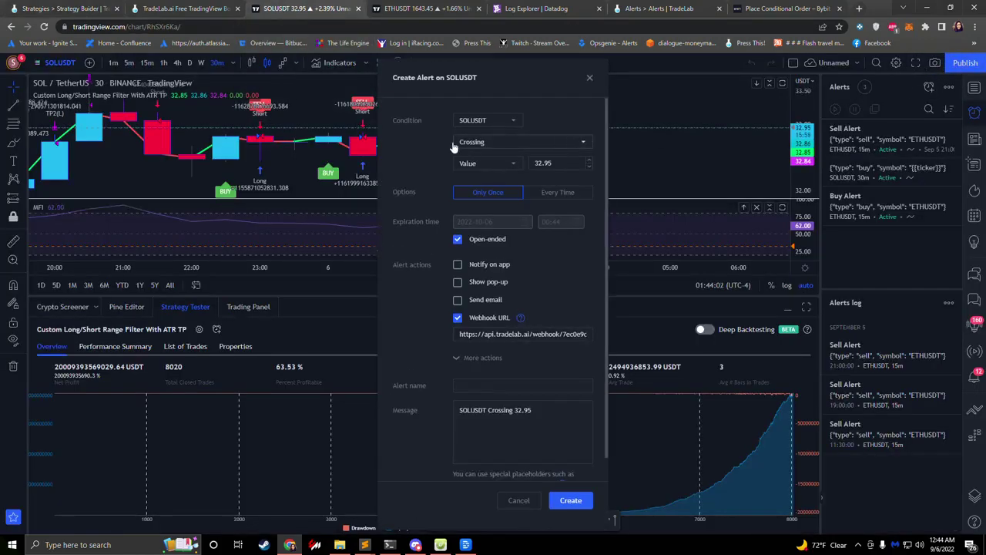
pyautogui.click(475, 123)
pyautogui.click(477, 155)
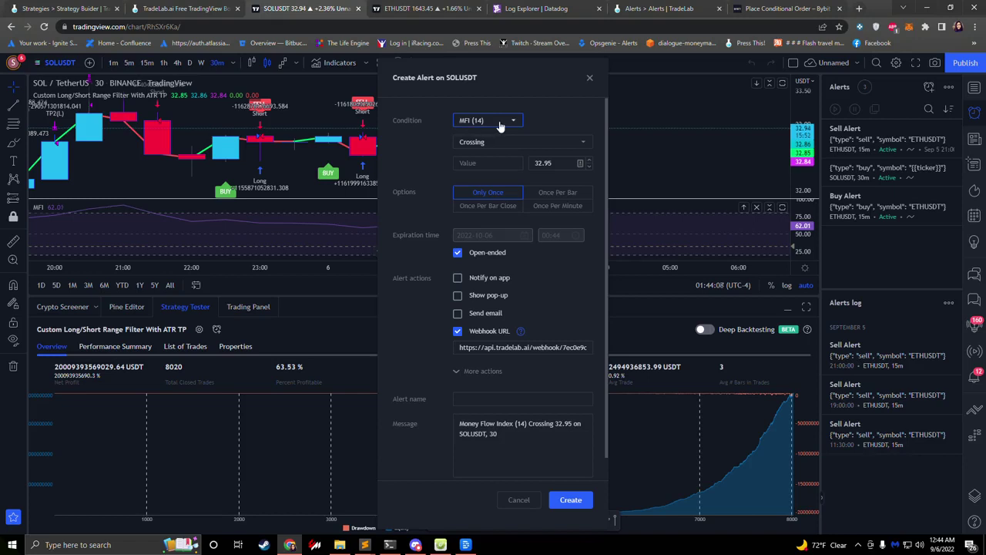
pyautogui.click(483, 192)
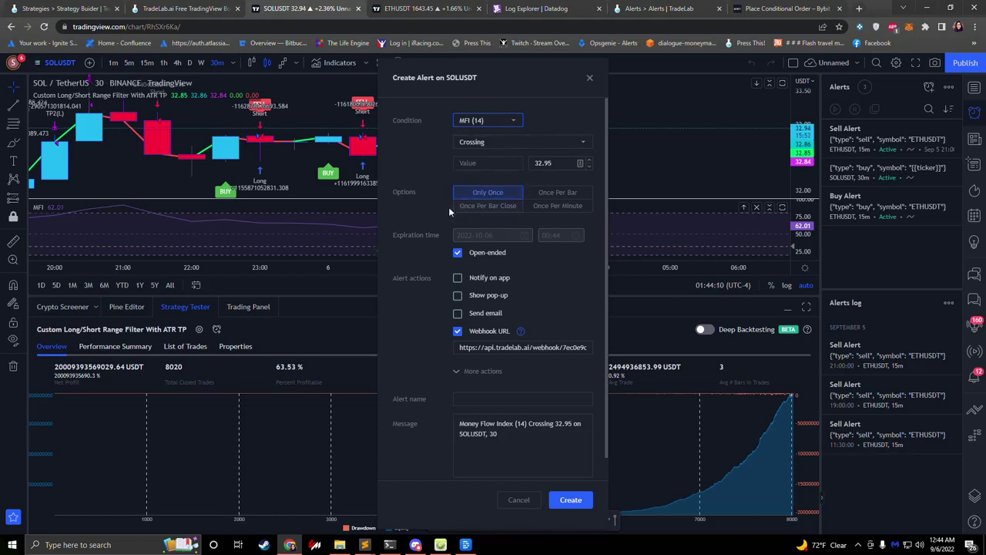
pyautogui.click(486, 348)
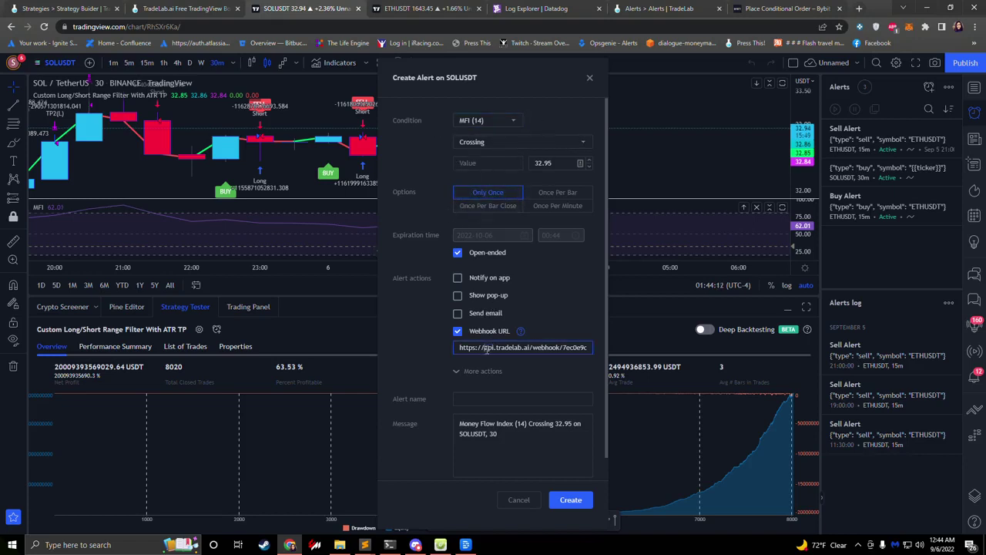
pyautogui.hotkey('ctrl', 'a')
pyautogui.press('End')
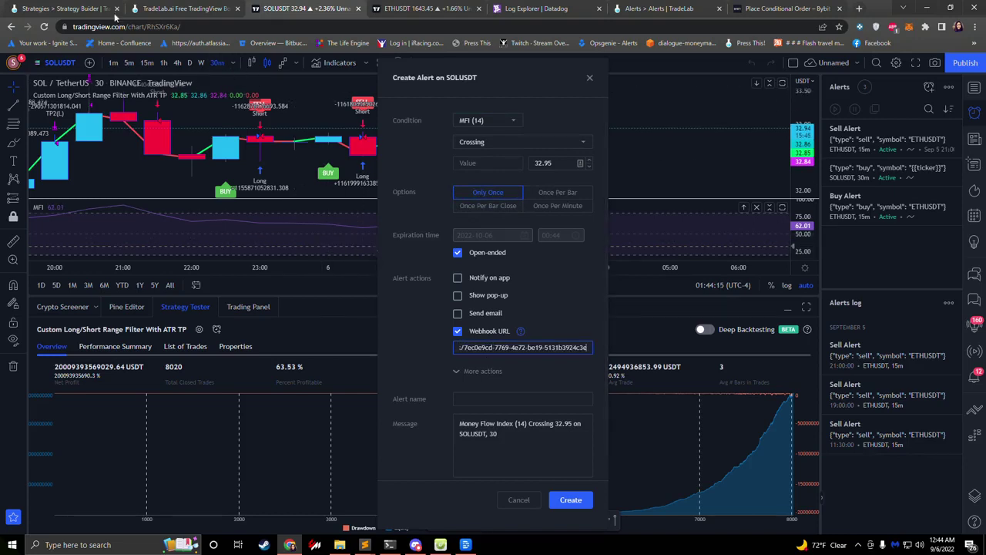
# Replace the SOLUSDT alert's message with TradeLab's {"type": "sell", "symbol": "{{ticker}}"} and create the alert
pyautogui.click(69, 9)
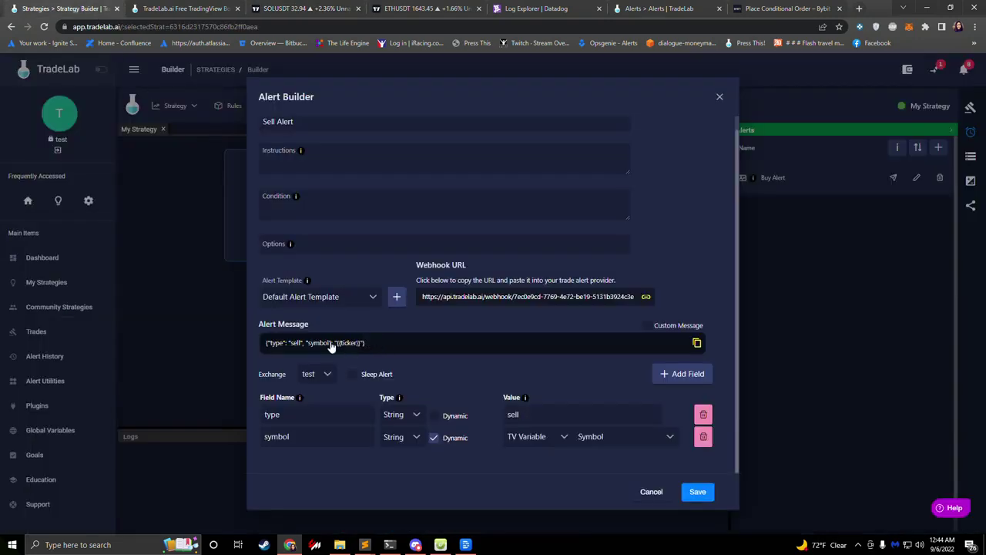
pyautogui.click(327, 13)
pyautogui.tripleClick(509, 440)
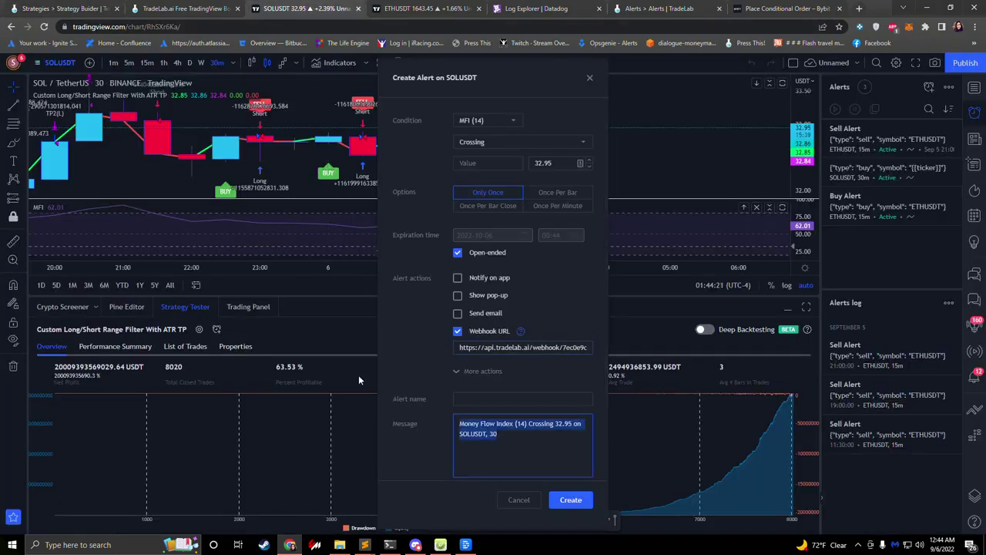
pyautogui.press('BackSpace')
pyautogui.write('{"type": "sell", "symbol": "{{ticker}}"}')
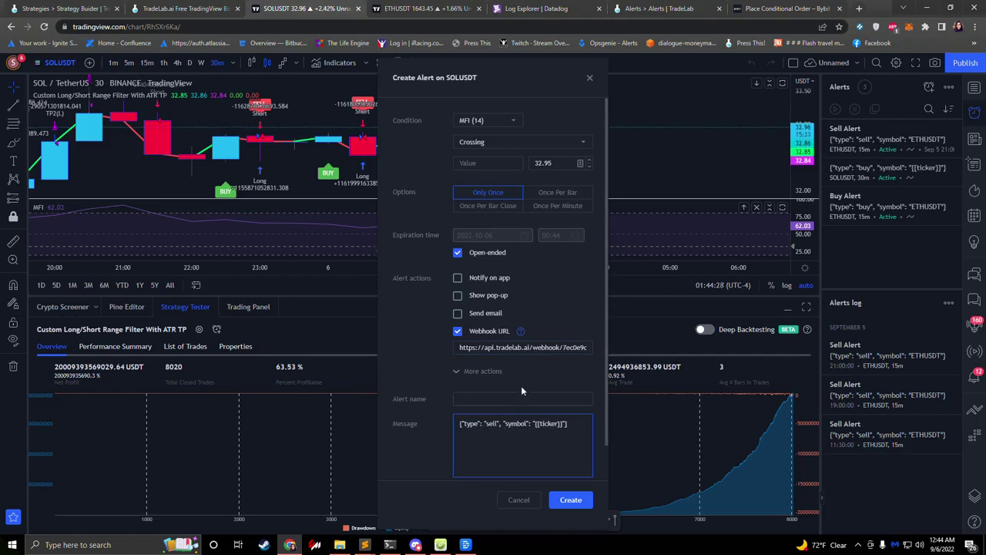
pyautogui.click(571, 501)
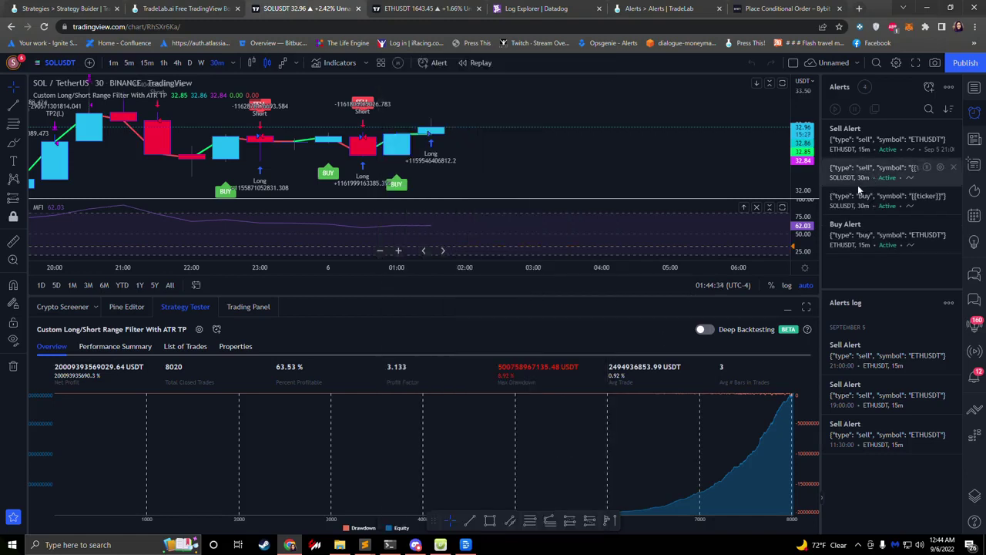
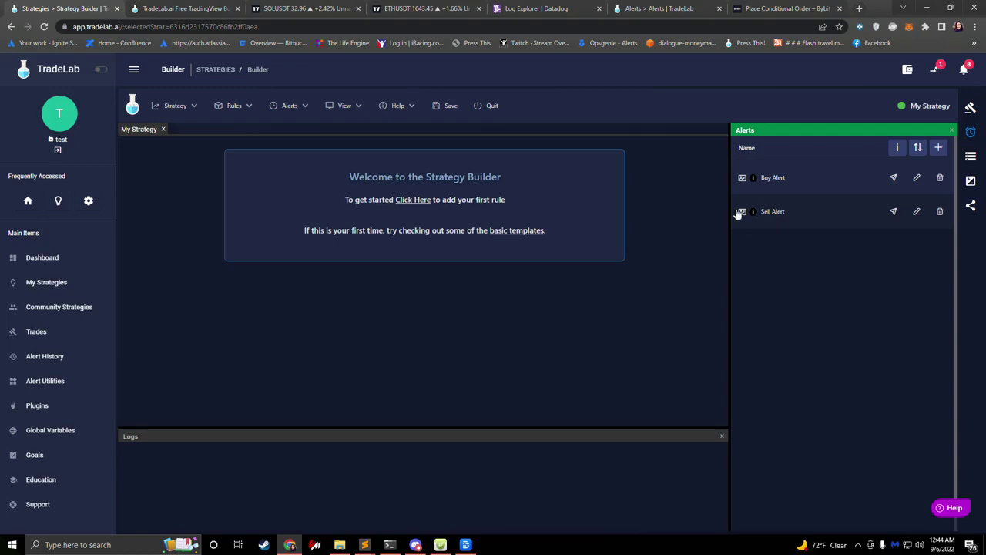
# Add an entry rule as the first rule of My Strategy in TradeLab
pyautogui.click(413, 202)
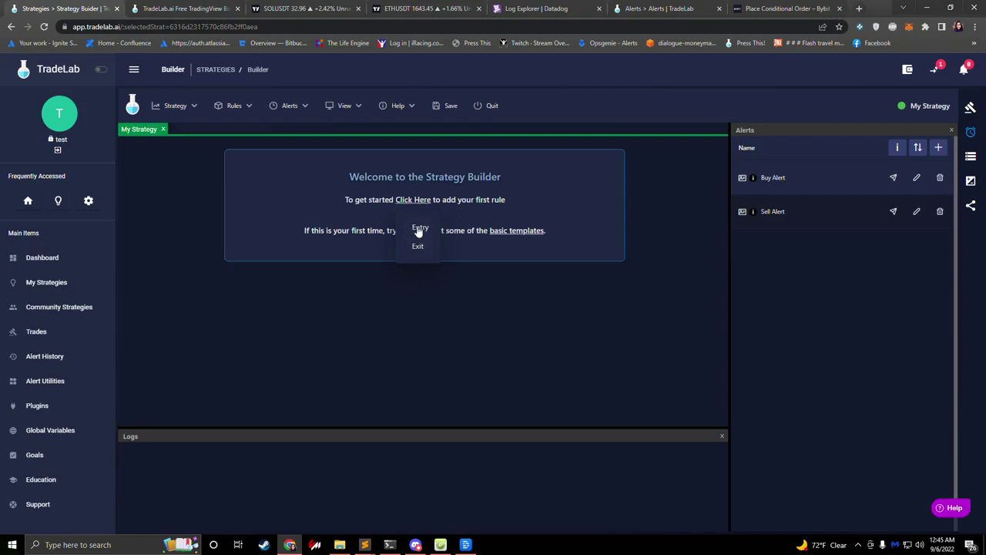
pyautogui.click(419, 229)
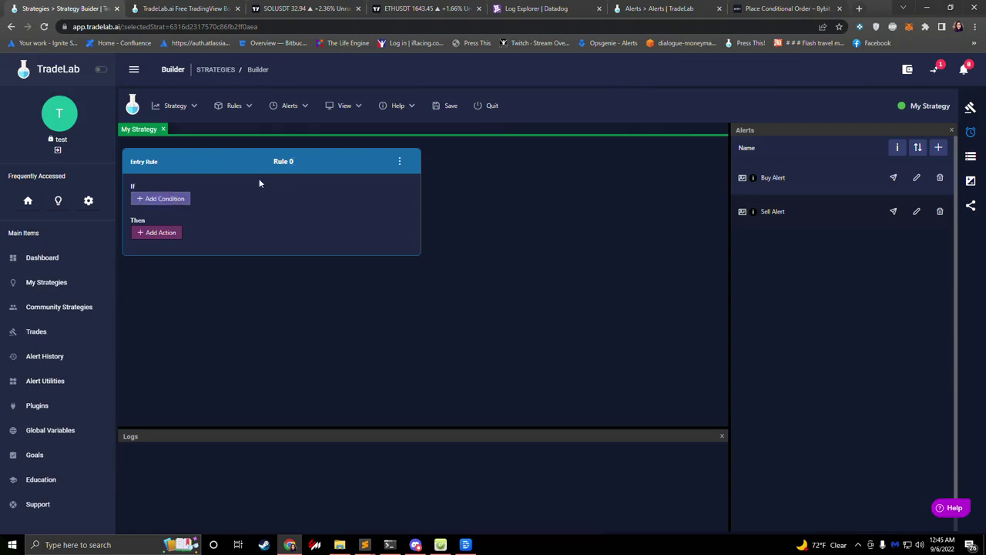
pyautogui.click(161, 201)
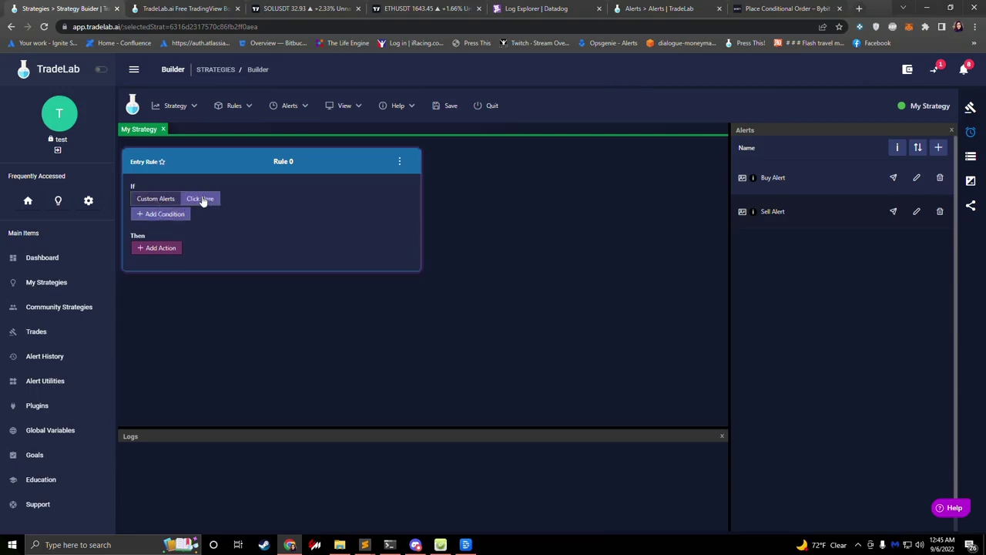
pyautogui.click(200, 202)
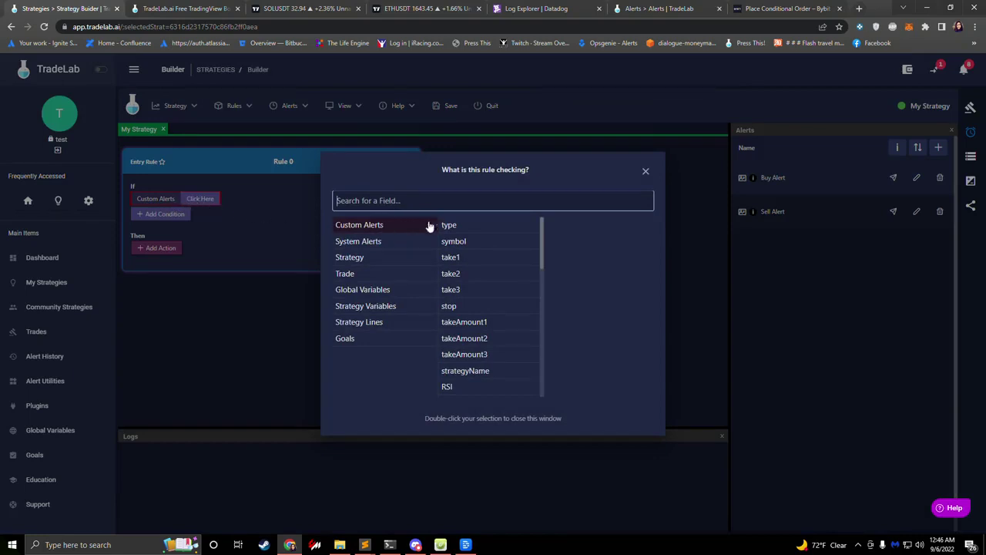
pyautogui.click(645, 171)
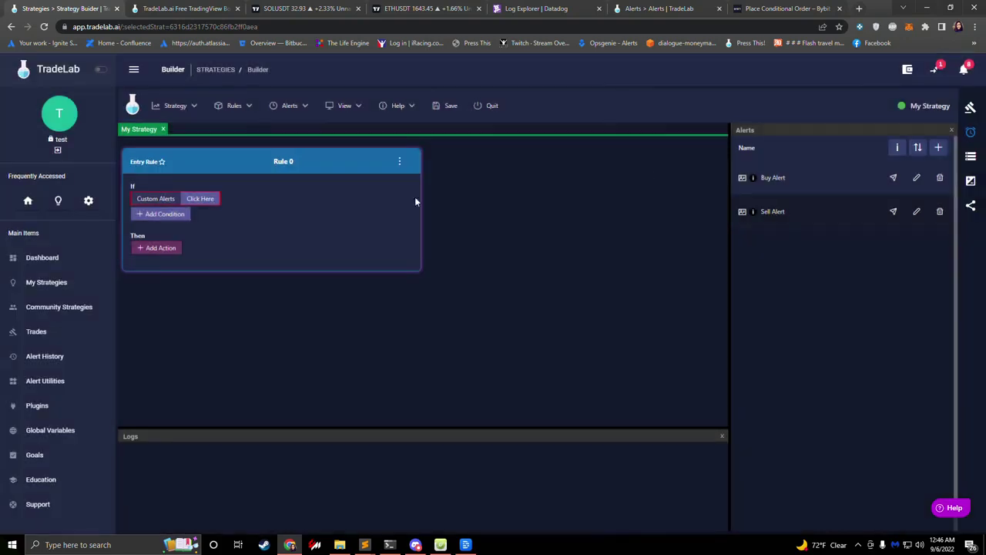
pyautogui.rightClick(188, 202)
pyautogui.click(225, 229)
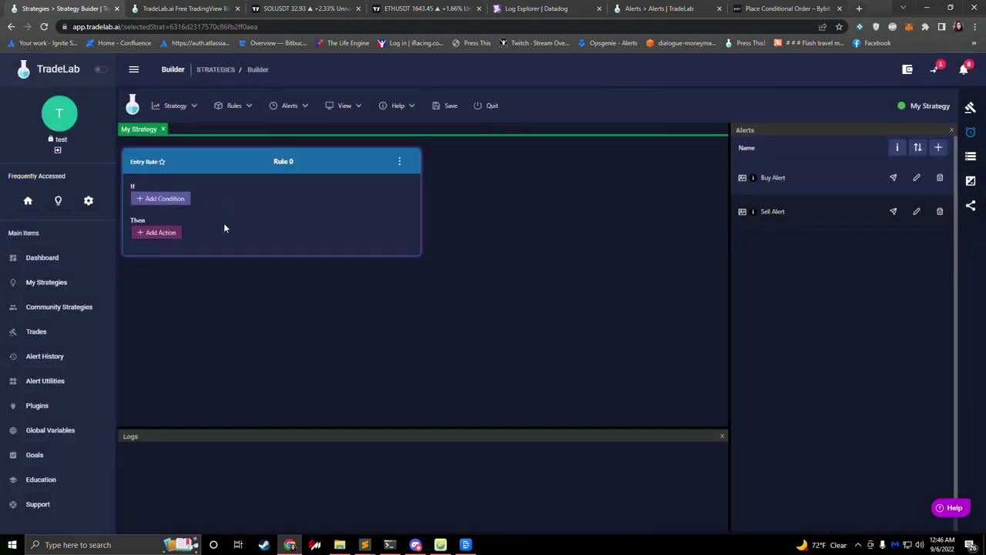
# Add a condition to the entry rule that checks whether the Custom Alerts type equals buy
pyautogui.click(173, 201)
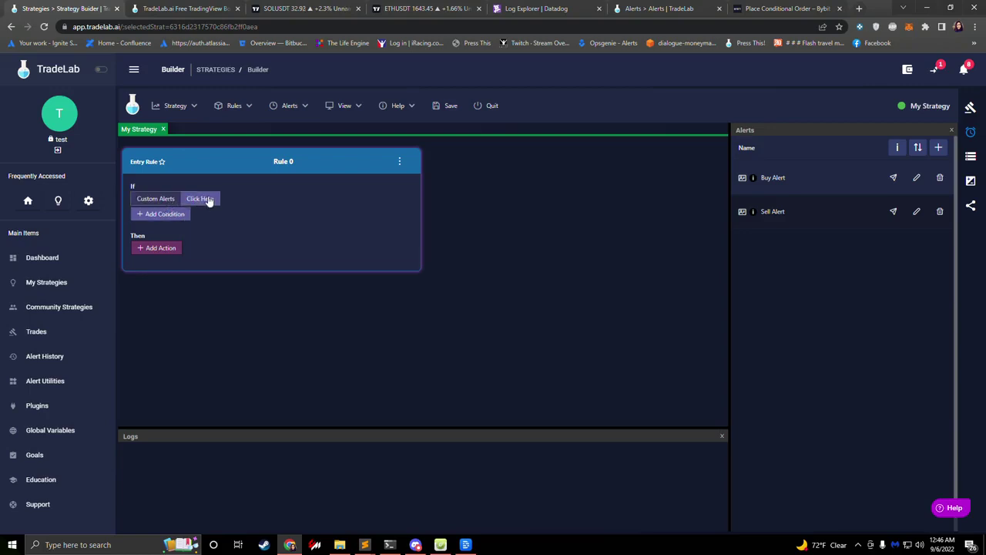
pyautogui.click(200, 199)
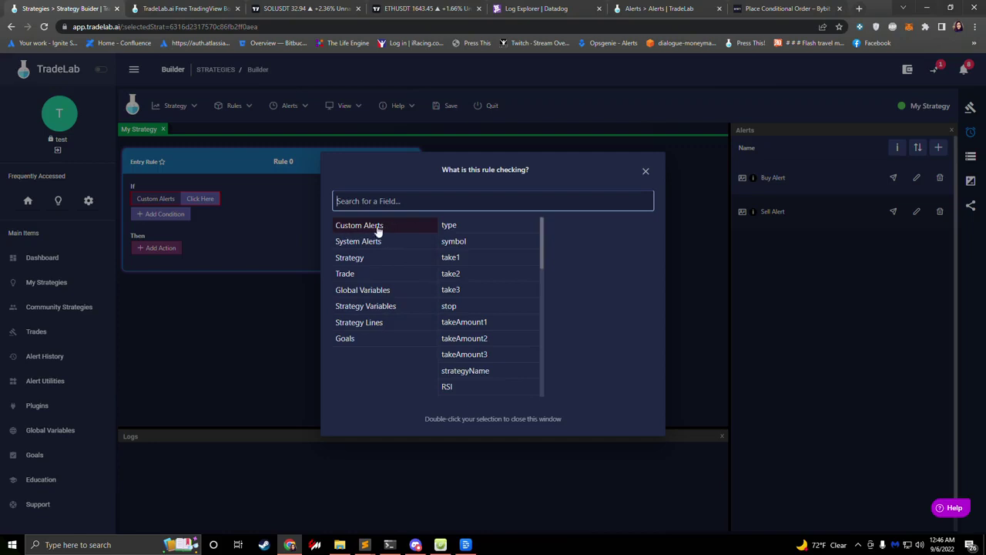
pyautogui.click(460, 225)
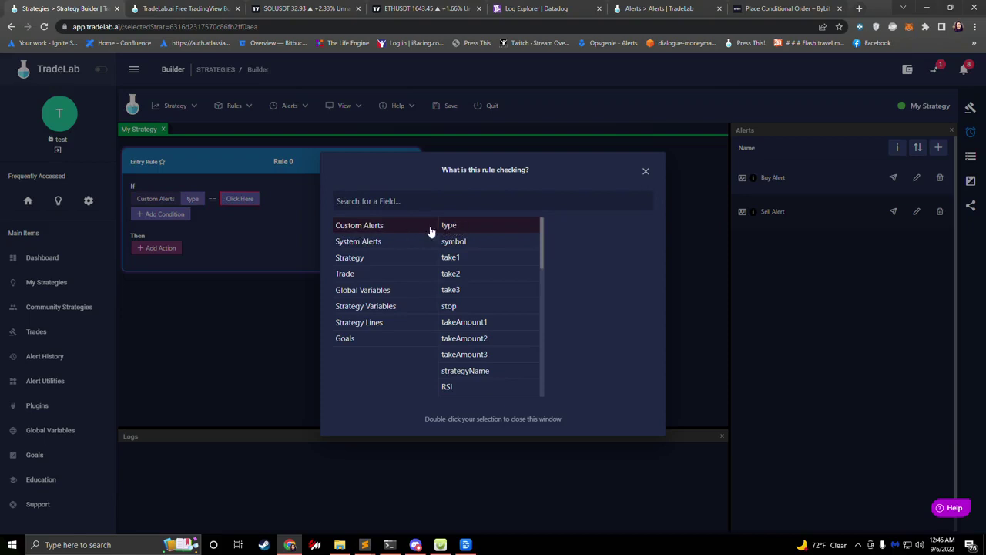
pyautogui.doubleClick(466, 225)
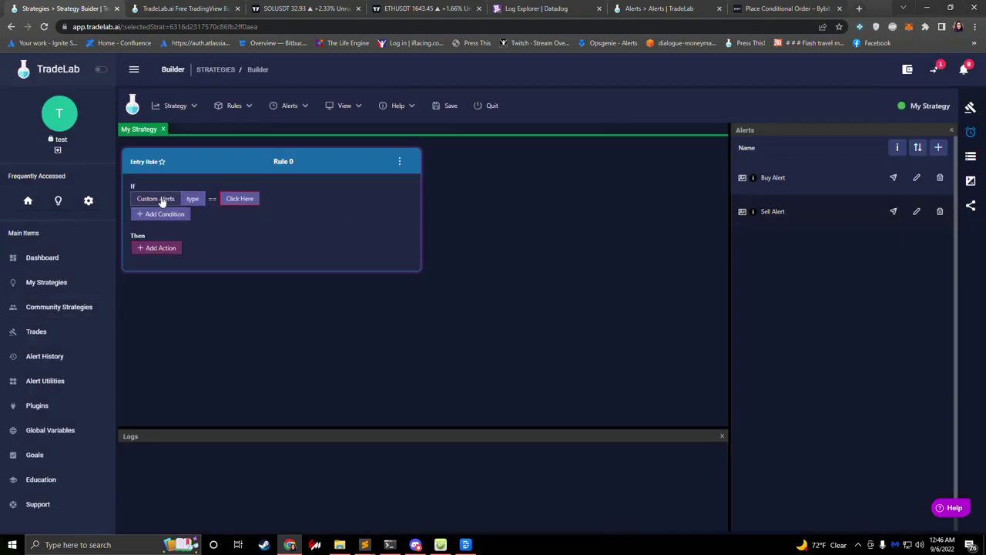
pyautogui.click(251, 199)
pyautogui.click(425, 197)
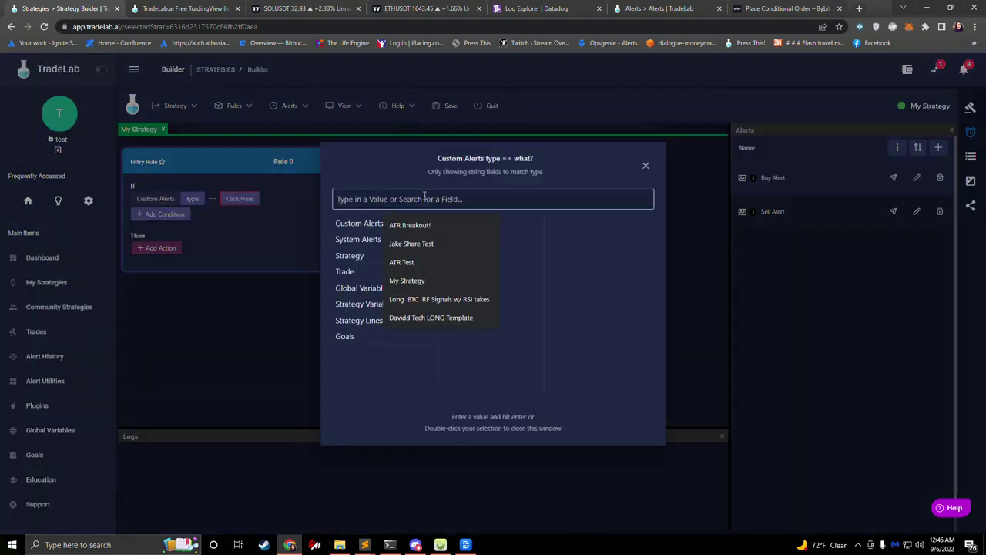
pyautogui.write('buy')
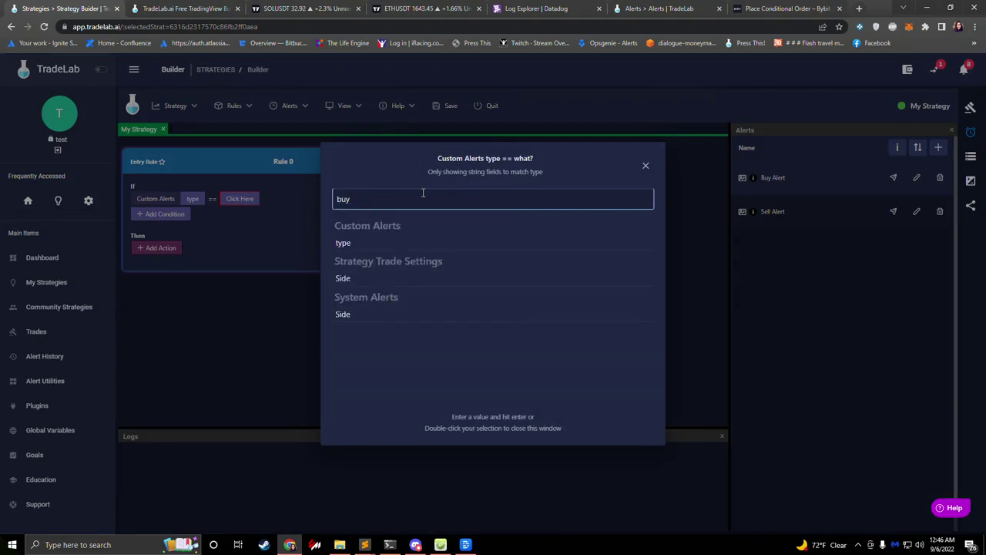
pyautogui.press('Return')
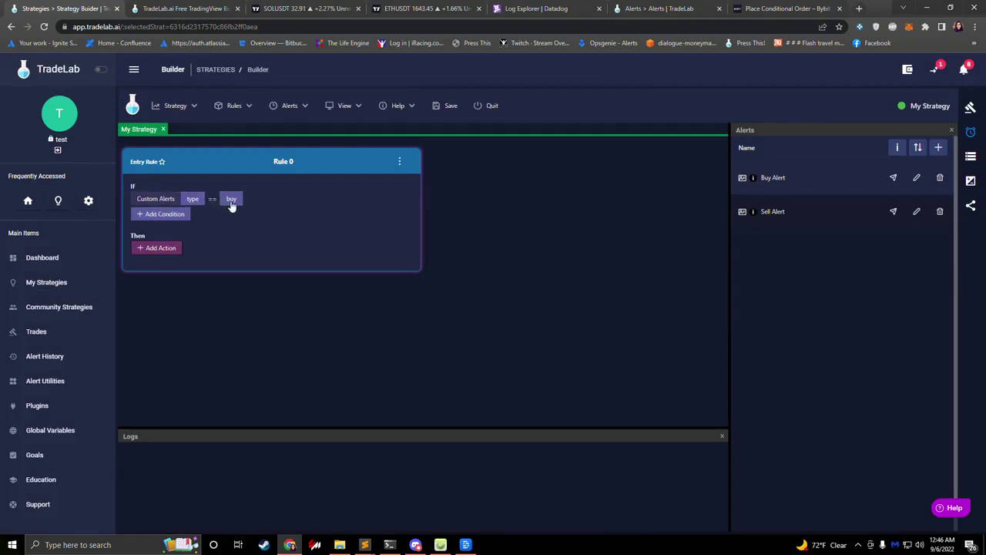
# Add a Place Order action to the entry rule
pyautogui.click(160, 248)
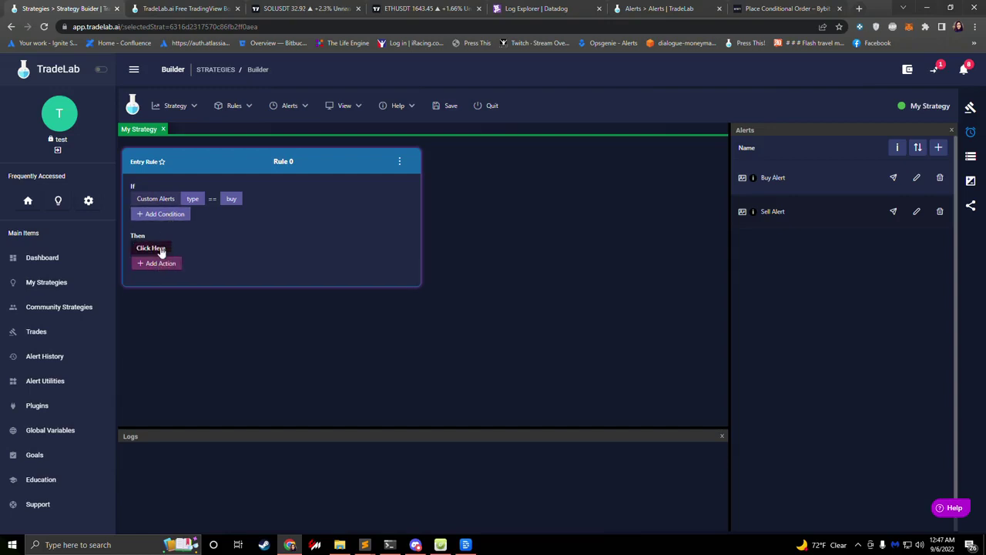
pyautogui.click(161, 249)
pyautogui.click(161, 275)
# Add a new exit rule to the strategy
pyautogui.moveTo(154, 166)
pyautogui.click(235, 109)
pyautogui.moveTo(234, 126)
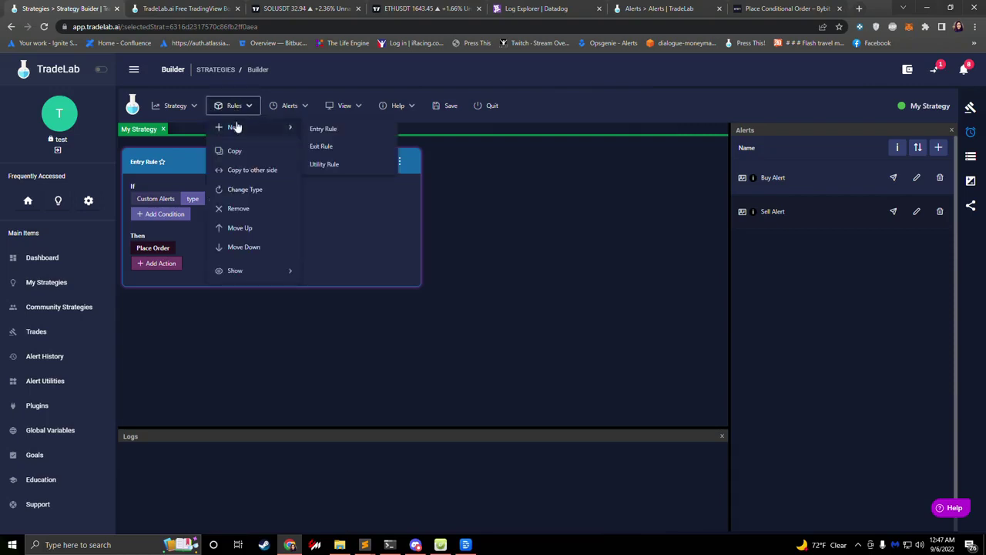
pyautogui.click(324, 148)
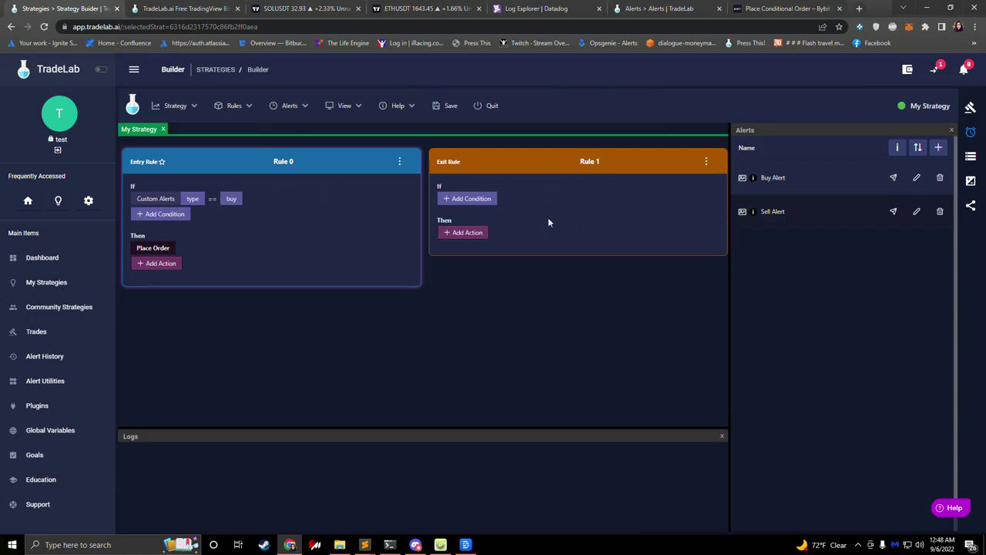
# Add a condition to the exit rule that checks whether the Custom Alerts type equals sell
pyautogui.click(486, 200)
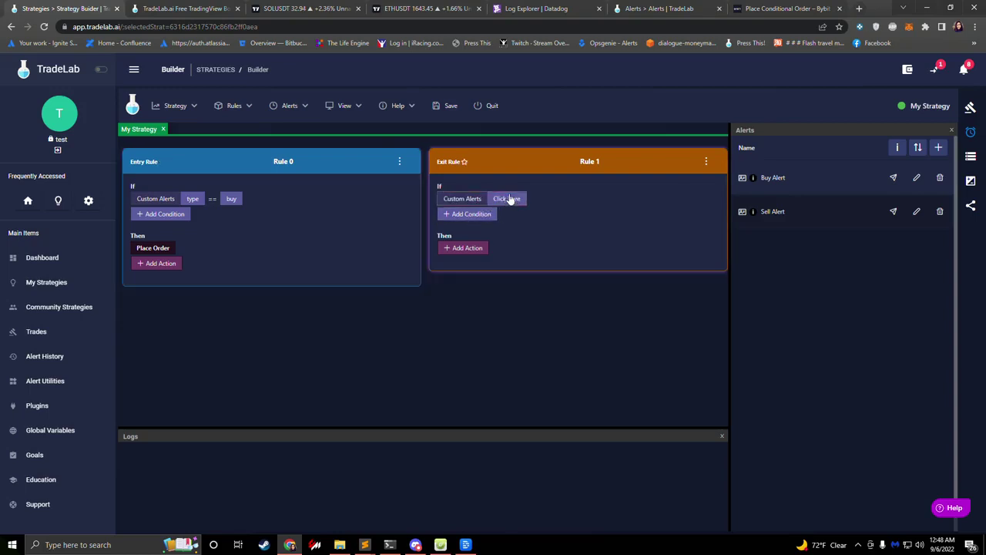
pyautogui.click(509, 199)
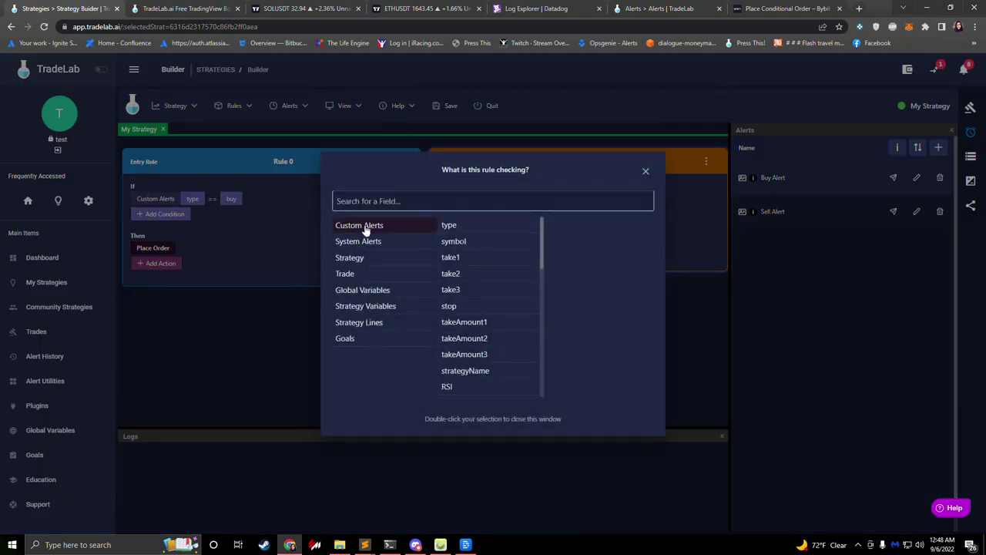
pyautogui.click(468, 226)
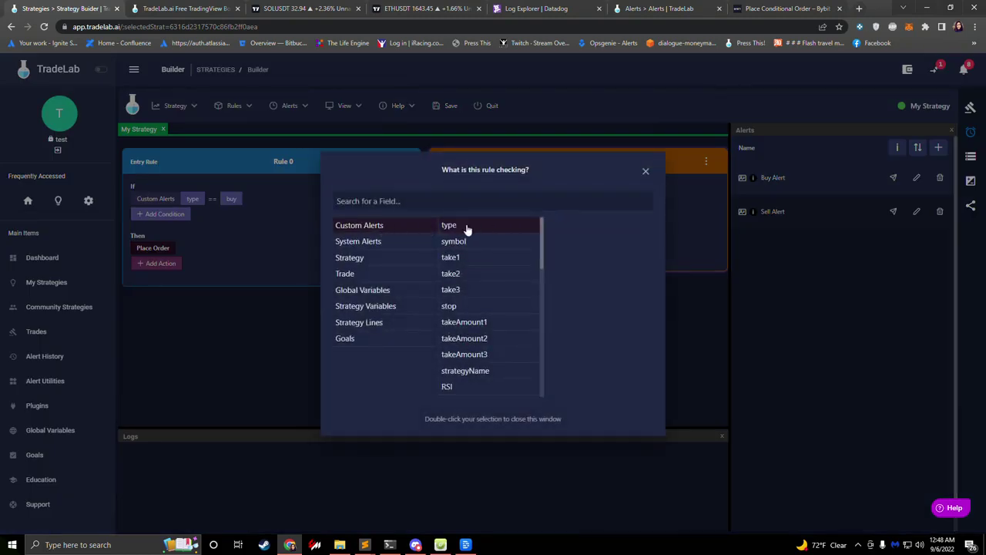
pyautogui.doubleClick(467, 227)
pyautogui.click(544, 198)
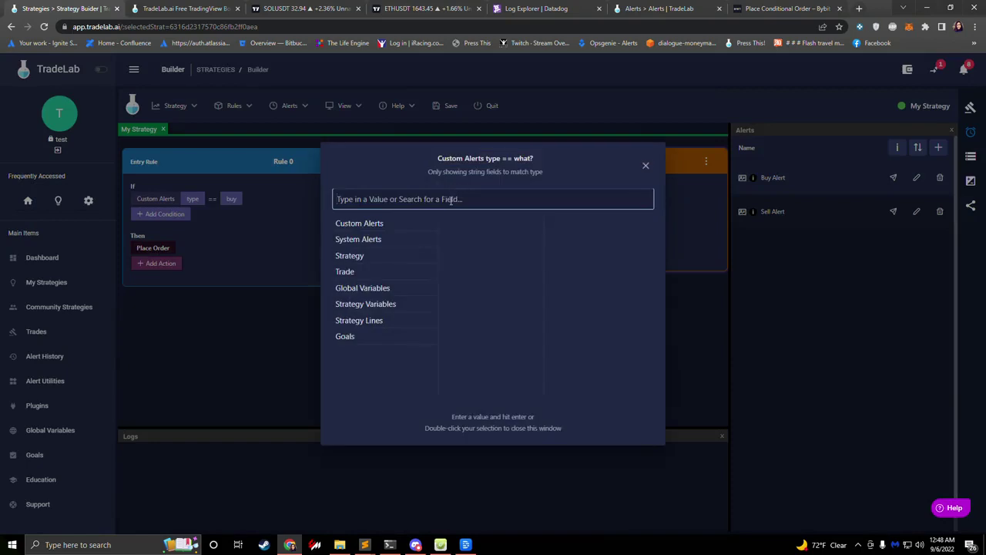
pyautogui.write('sell')
pyautogui.press('Return')
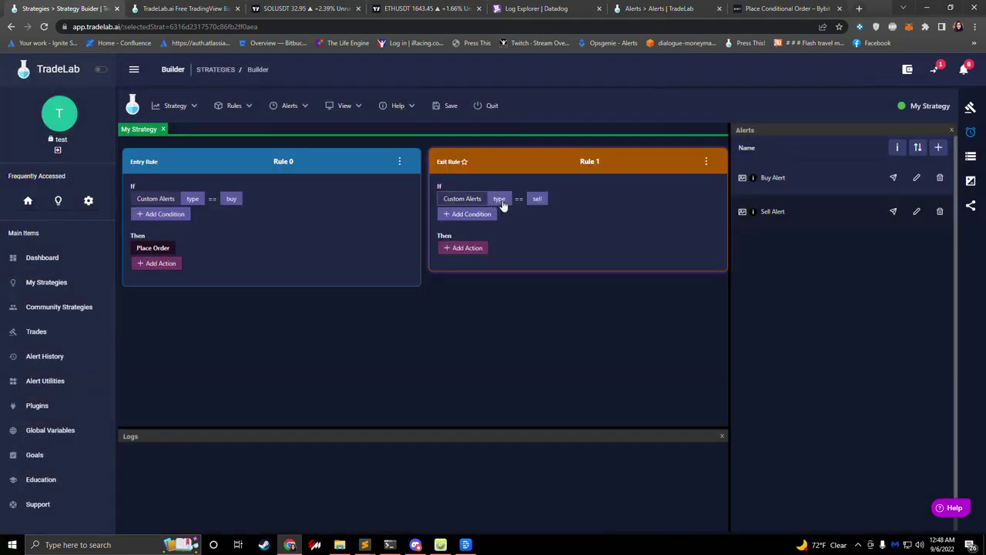
# Add a Close Order action to the exit rule and save the strategy
pyautogui.click(473, 248)
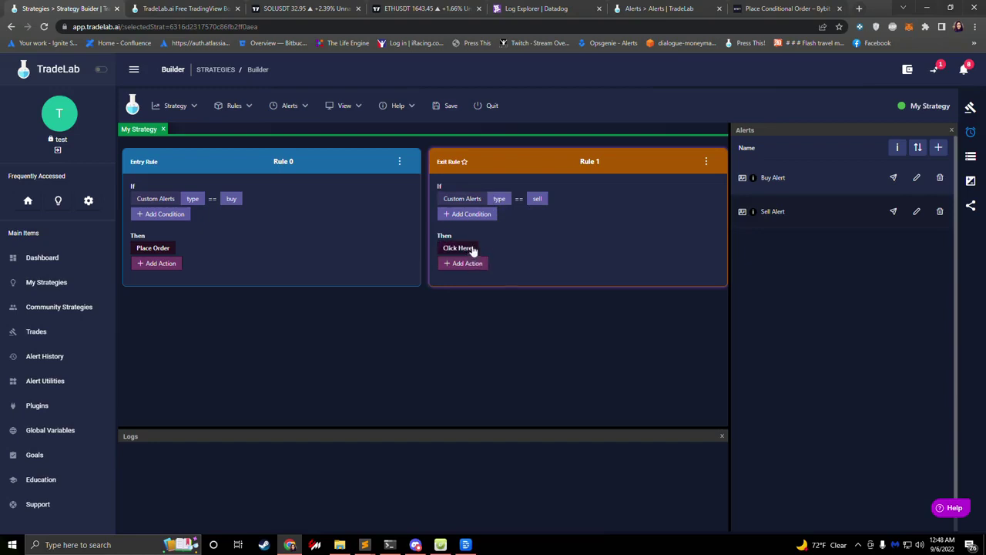
pyautogui.click(465, 250)
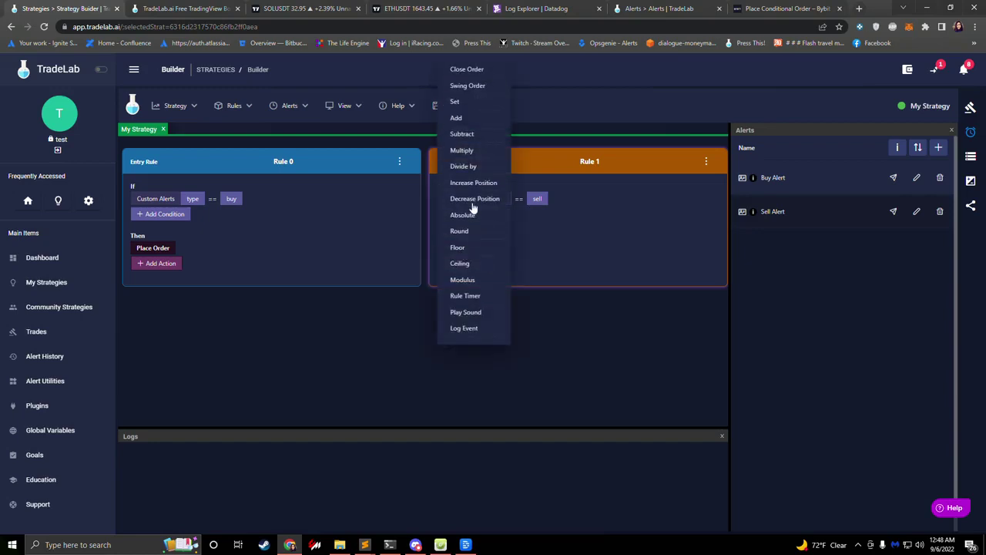
pyautogui.click(467, 69)
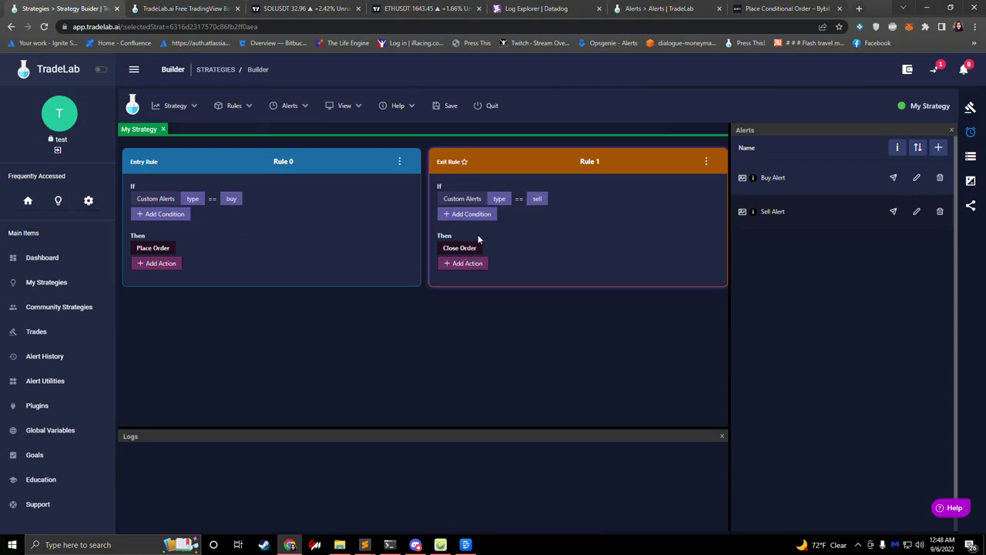
pyautogui.click(446, 108)
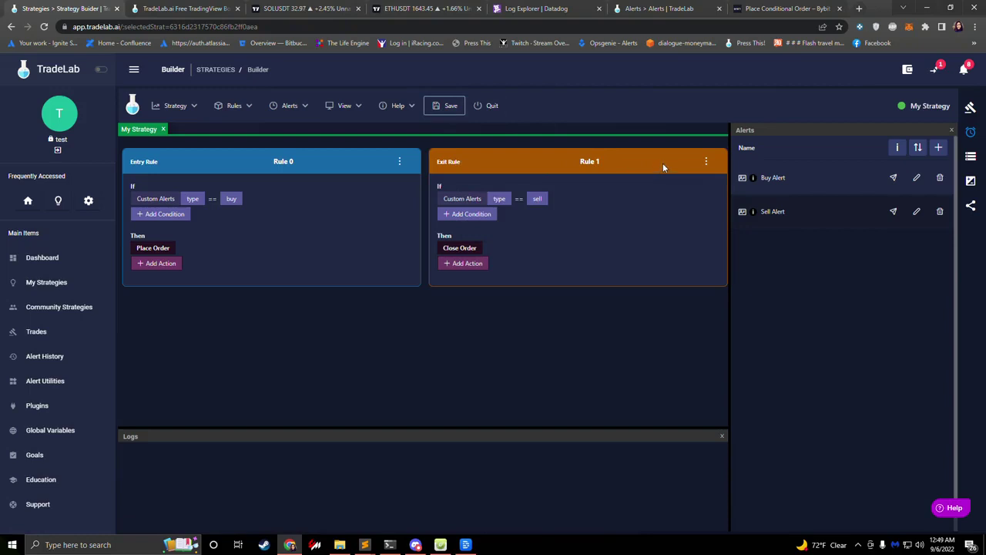
# Rename the strategy as Sample Buy and Sell in its trade settings
pyautogui.click(894, 179)
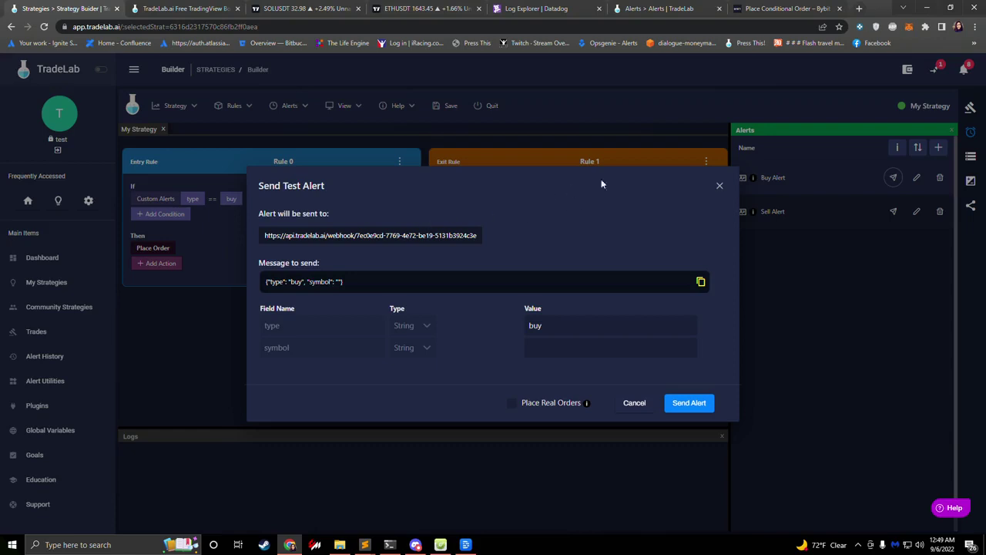
pyautogui.click(720, 186)
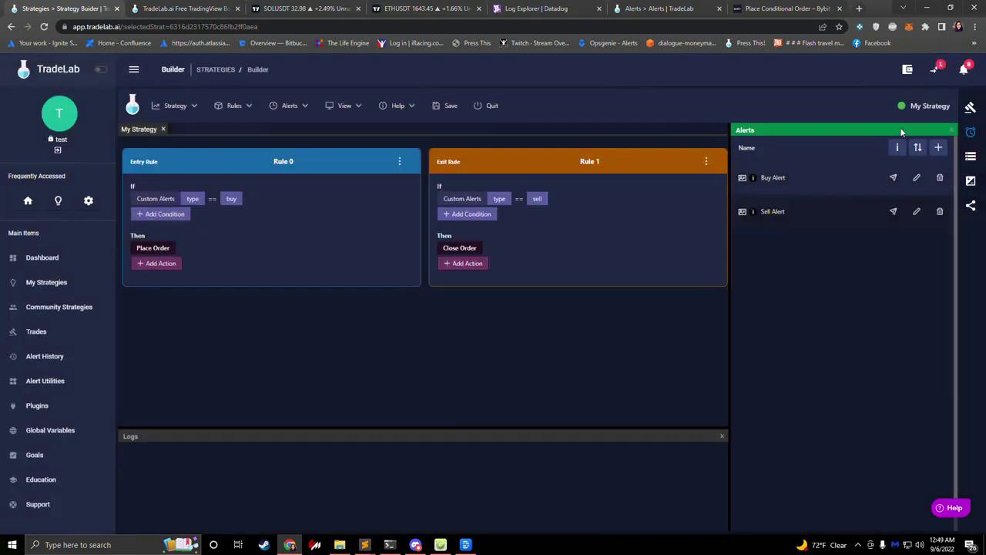
pyautogui.click(970, 110)
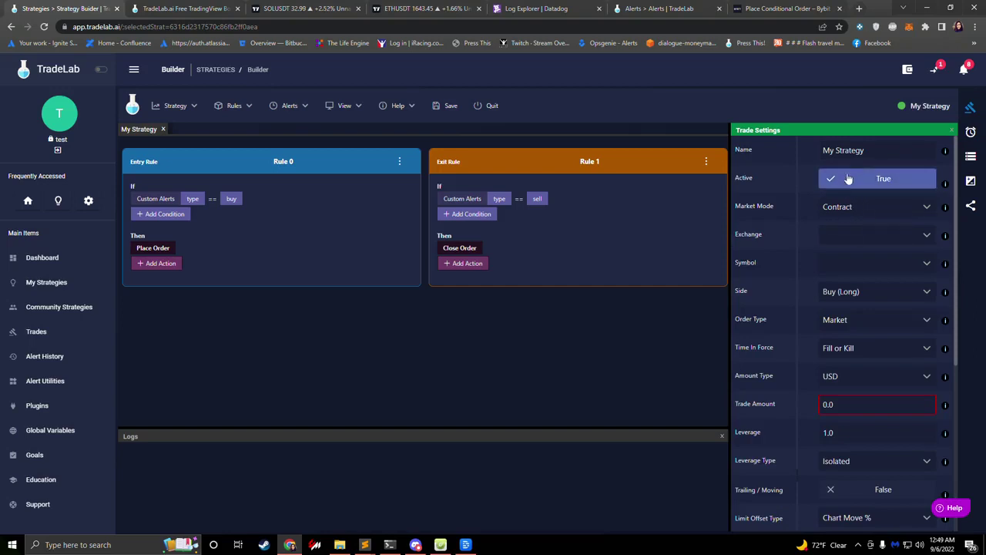
pyautogui.tripleClick(867, 150)
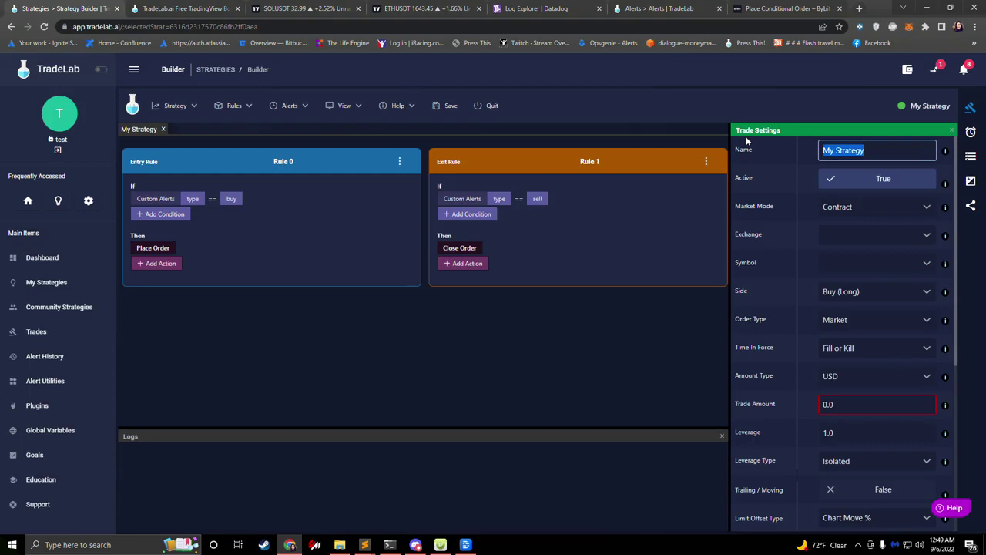
pyautogui.write('Sample Buy and')
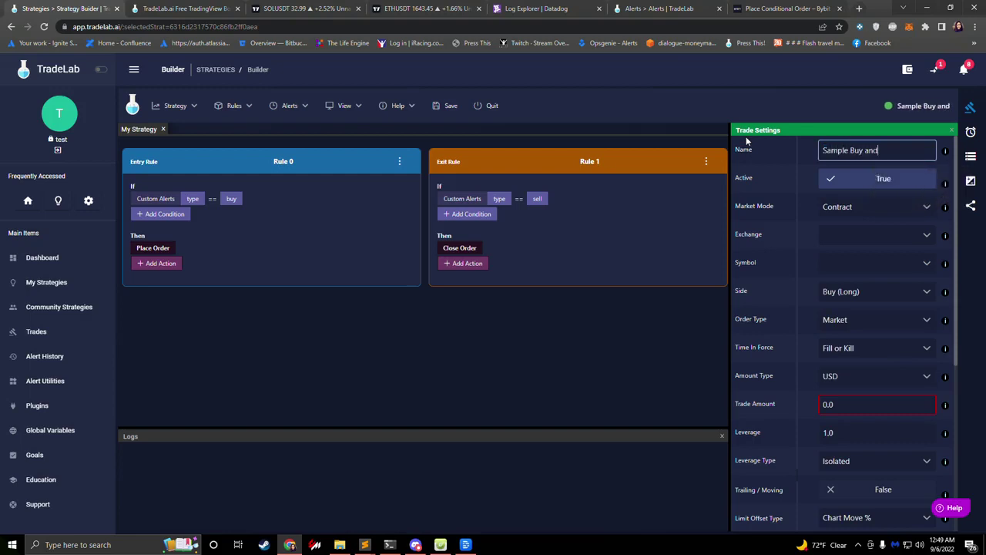
pyautogui.write(' Sell')
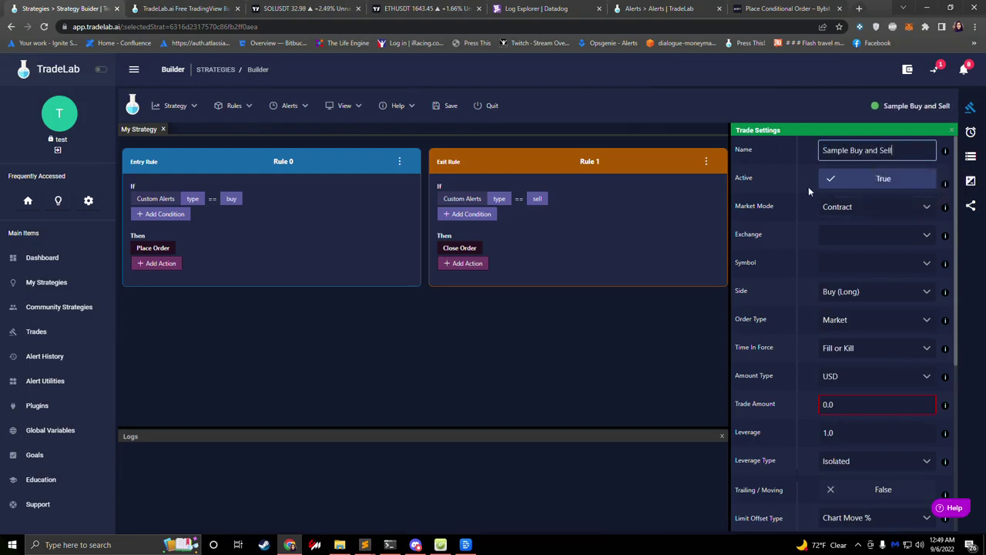
# Set the strategy's exchange to bb test and its symbol to ETHUSDT
pyautogui.click(859, 237)
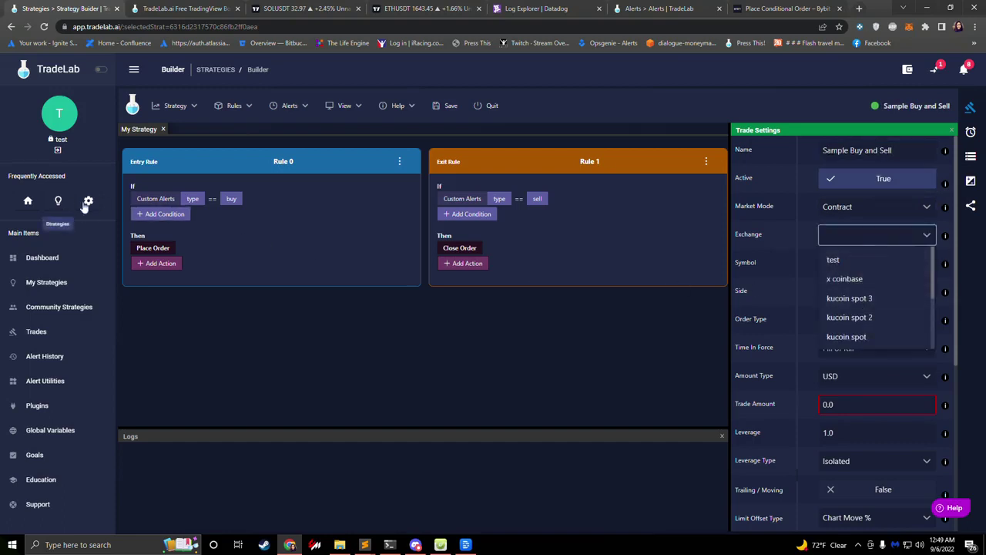
pyautogui.scroll(-3, 870, 303)
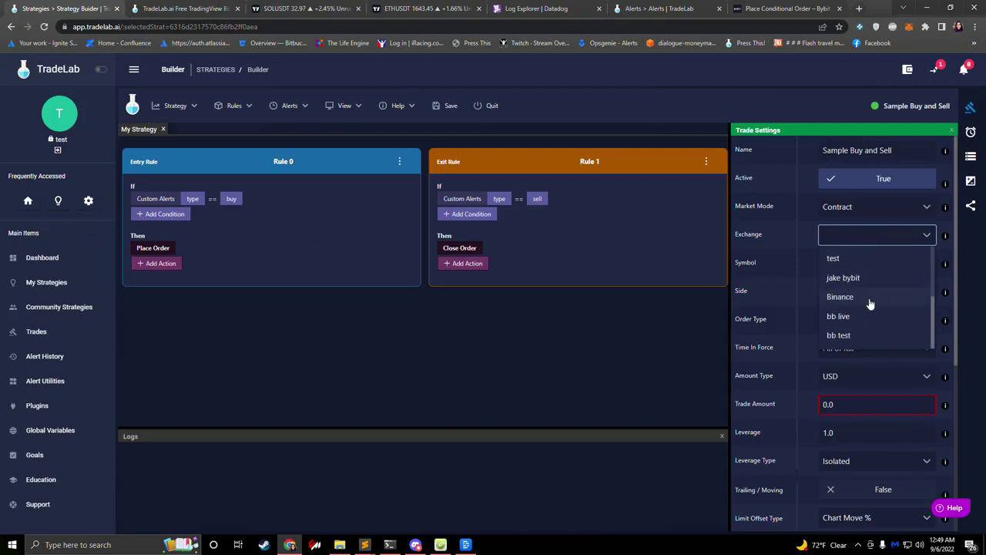
pyautogui.click(854, 335)
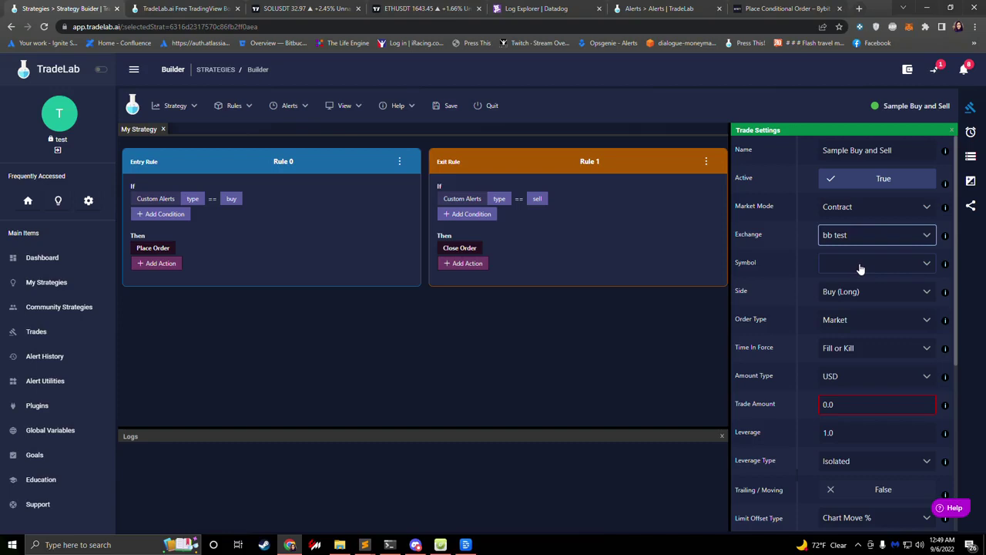
pyautogui.click(860, 268)
pyautogui.write('eth')
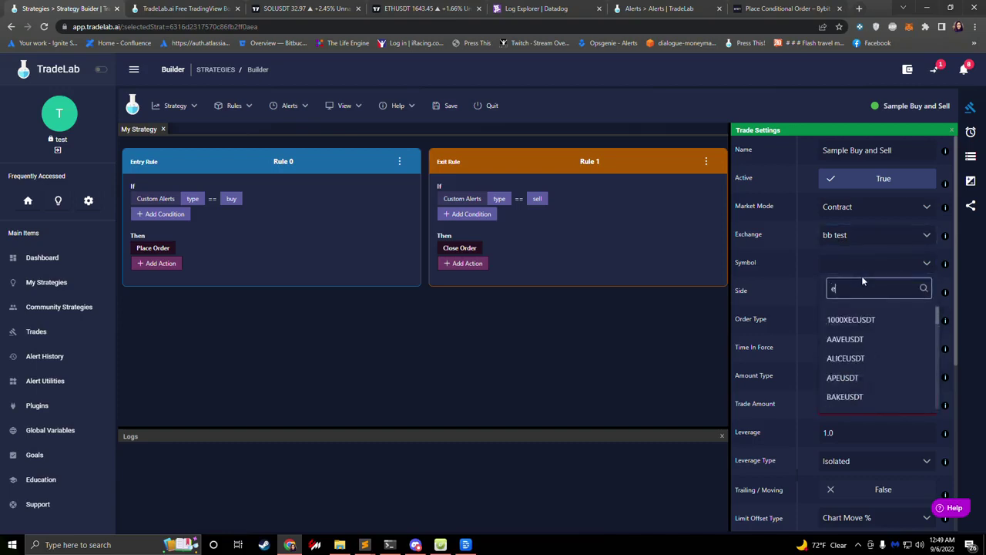
pyautogui.click(853, 339)
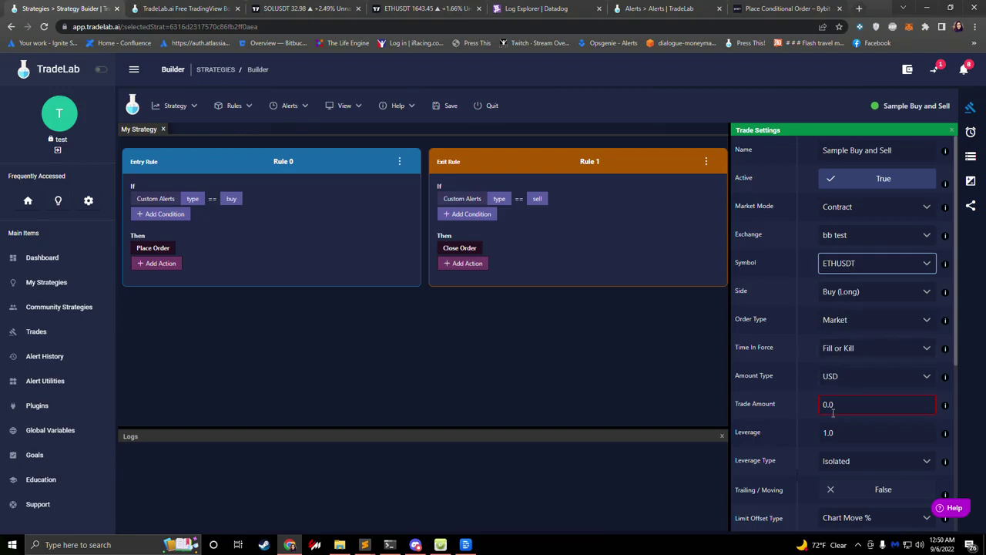
# Set the strategy's trade amount to 50.0 USD
pyautogui.click(842, 405)
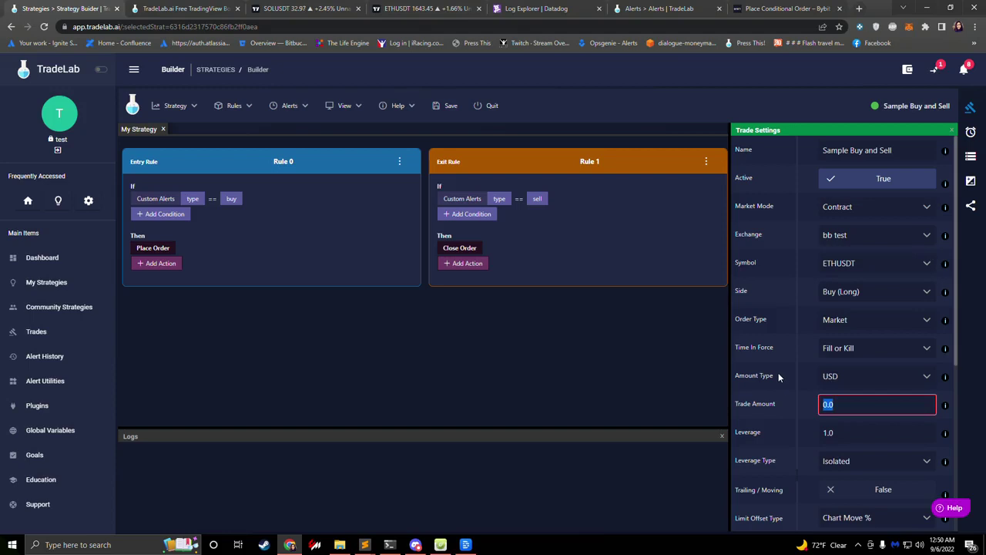
pyautogui.write('50.0')
pyautogui.click(799, 385)
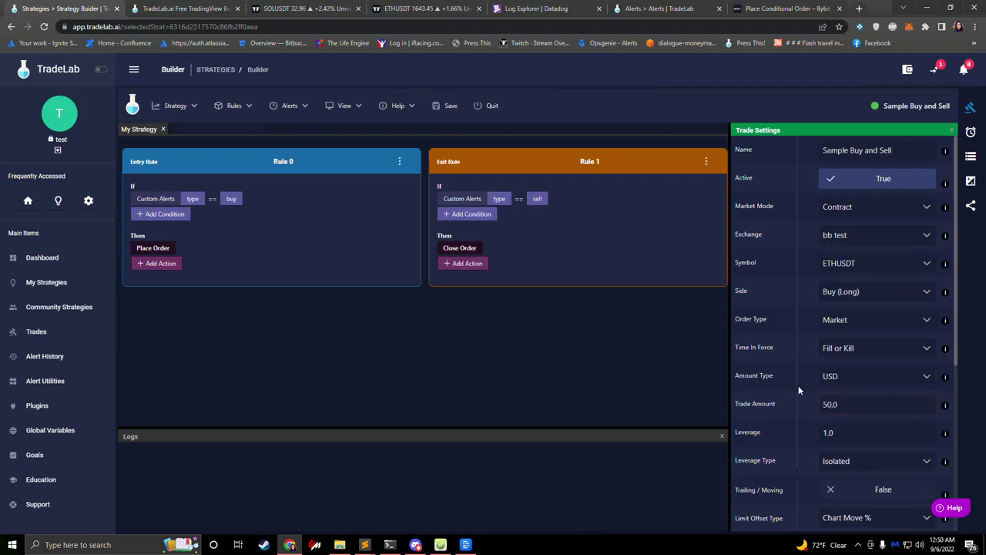
# Change the amount type to Percentage and set the trade amount to 10.0
pyautogui.click(851, 380)
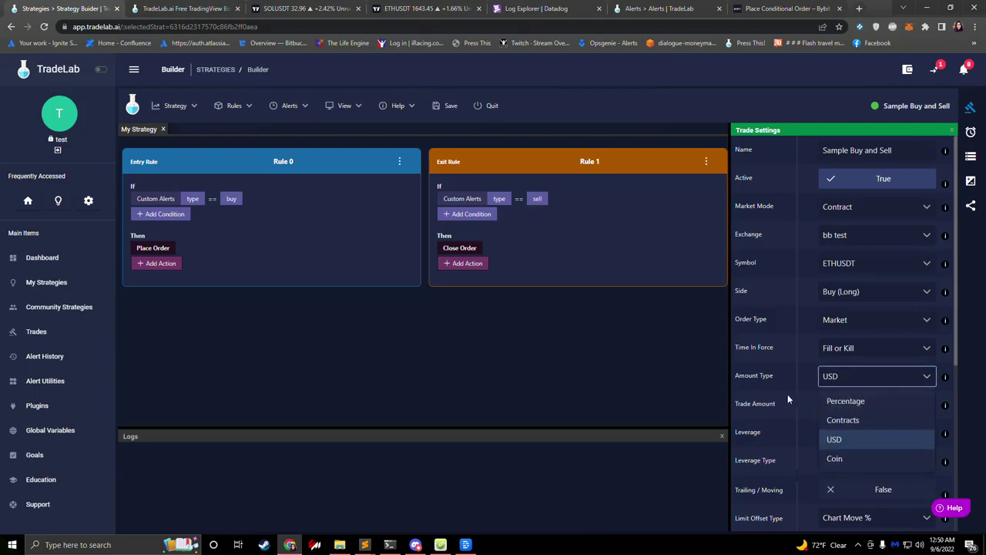
pyautogui.click(855, 402)
pyautogui.press('Tab')
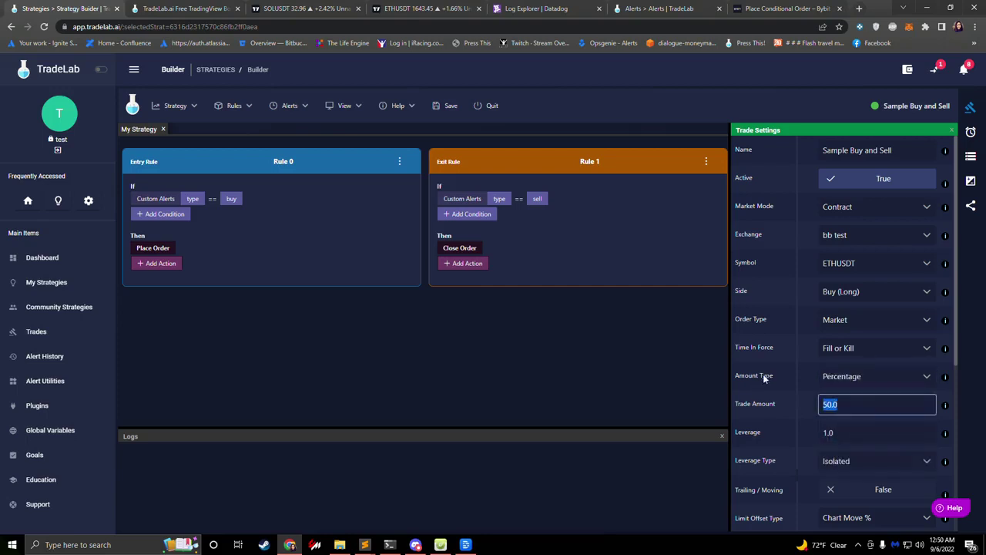
pyautogui.write('100')
pyautogui.click(793, 356)
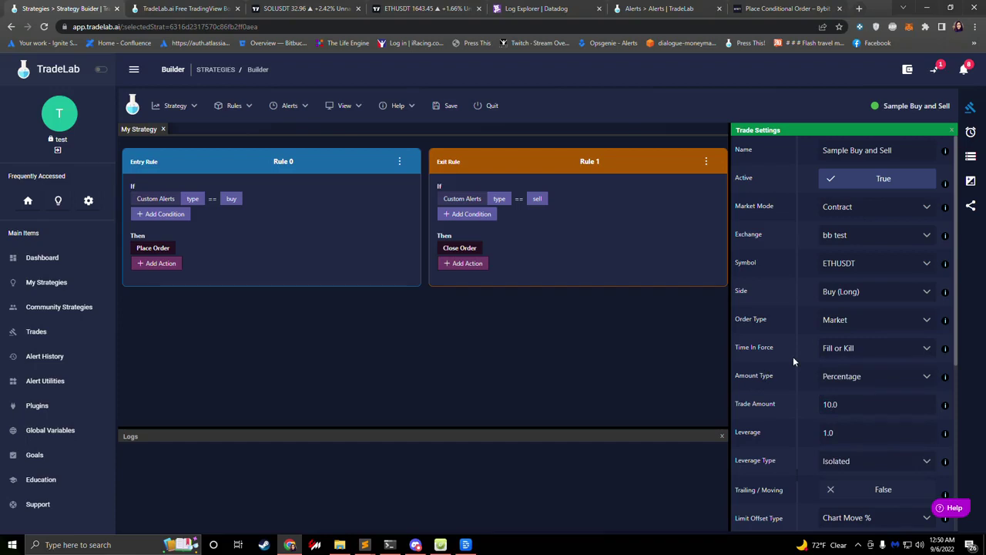
# Set the amount type to USD and the trade amount to 20.0
pyautogui.click(861, 381)
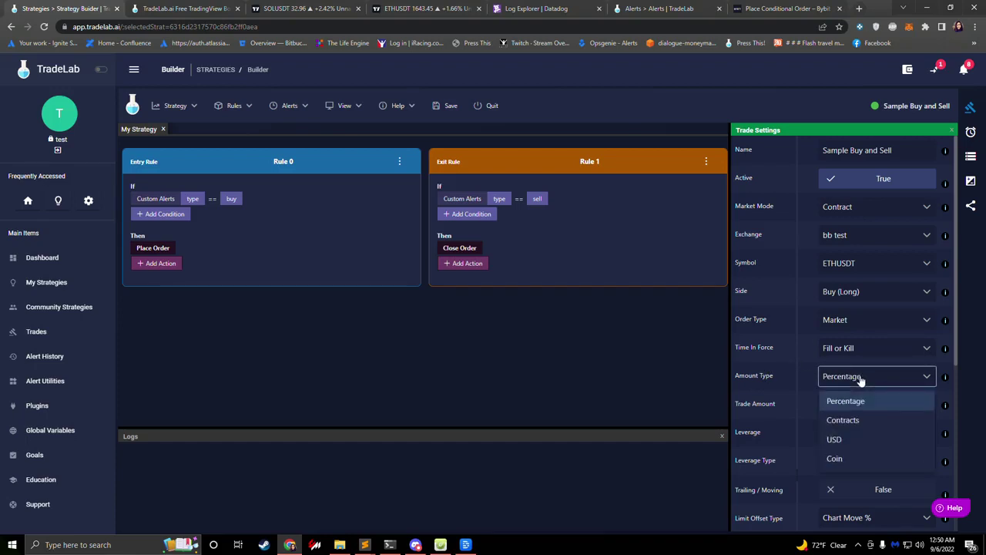
pyautogui.click(845, 441)
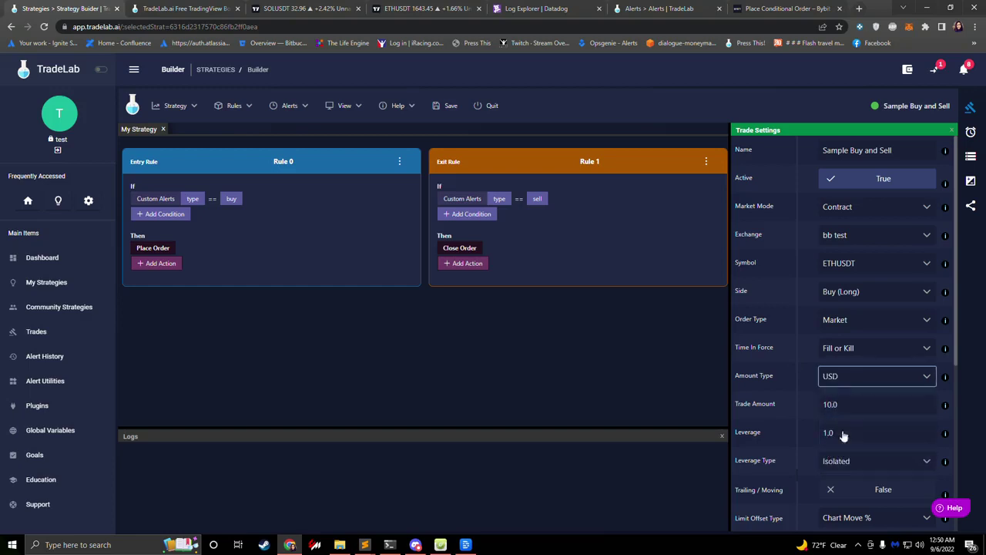
pyautogui.click(851, 404)
pyautogui.write('20')
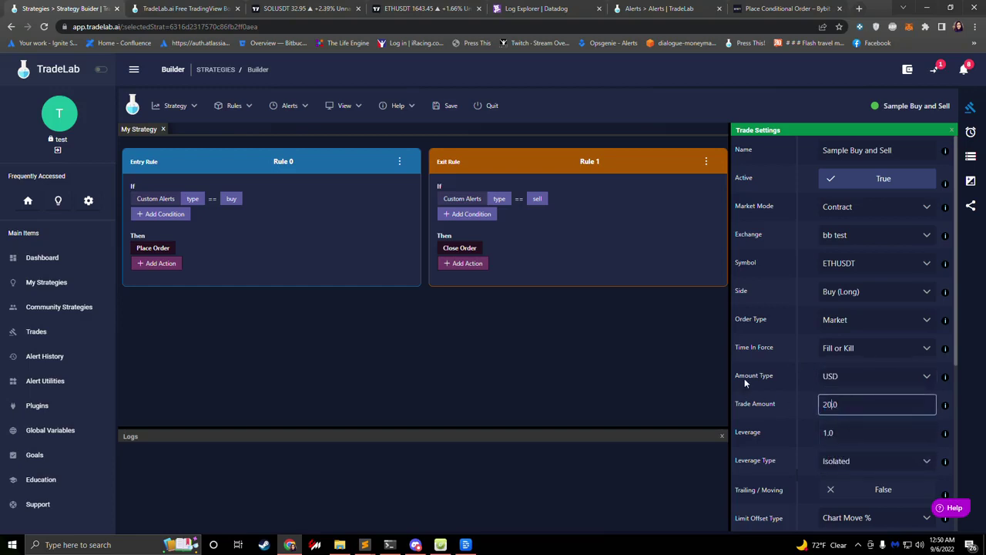
pyautogui.click(745, 382)
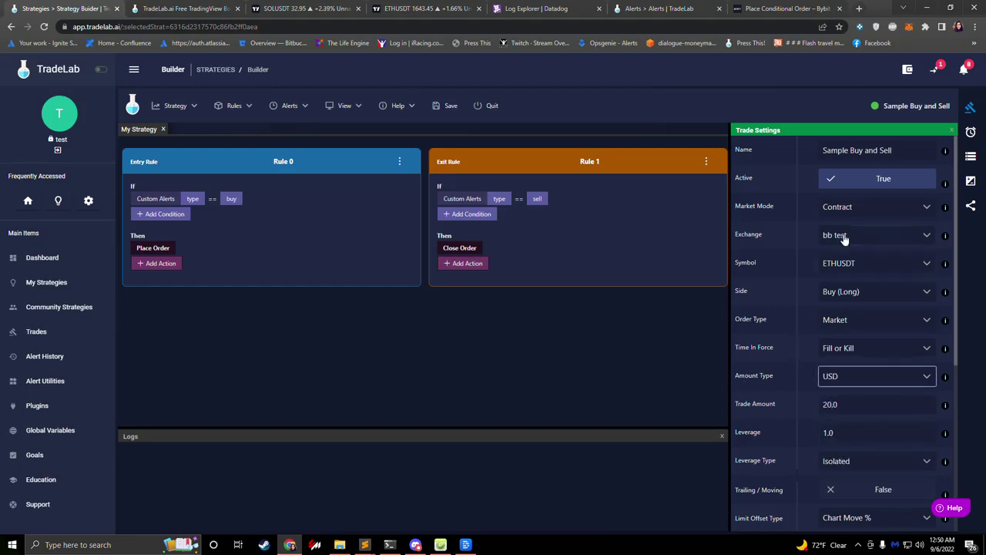
# Save the strategy and send a test Buy Alert for ETHUSDT with real orders enabled, accepting the save on leaving the builder
pyautogui.click(973, 133)
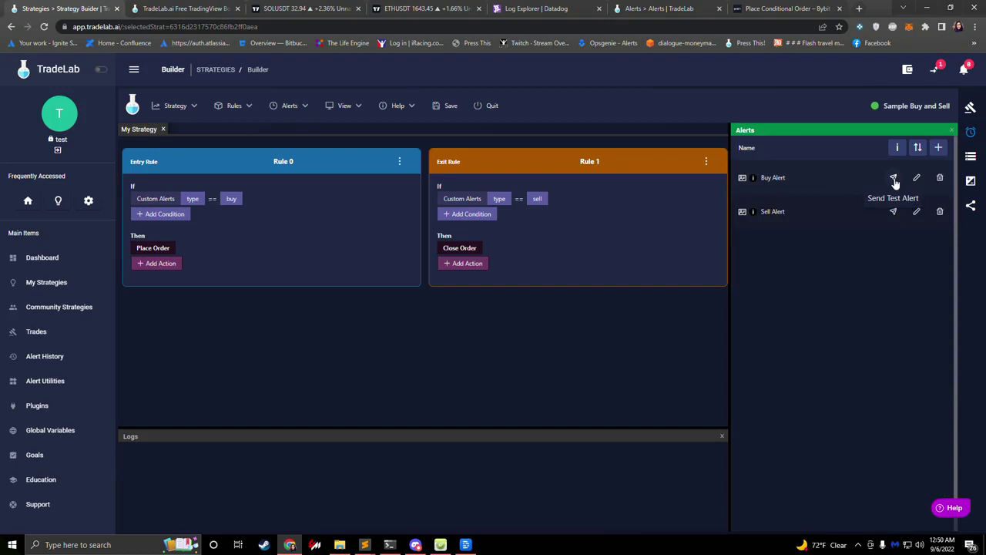
pyautogui.click(449, 106)
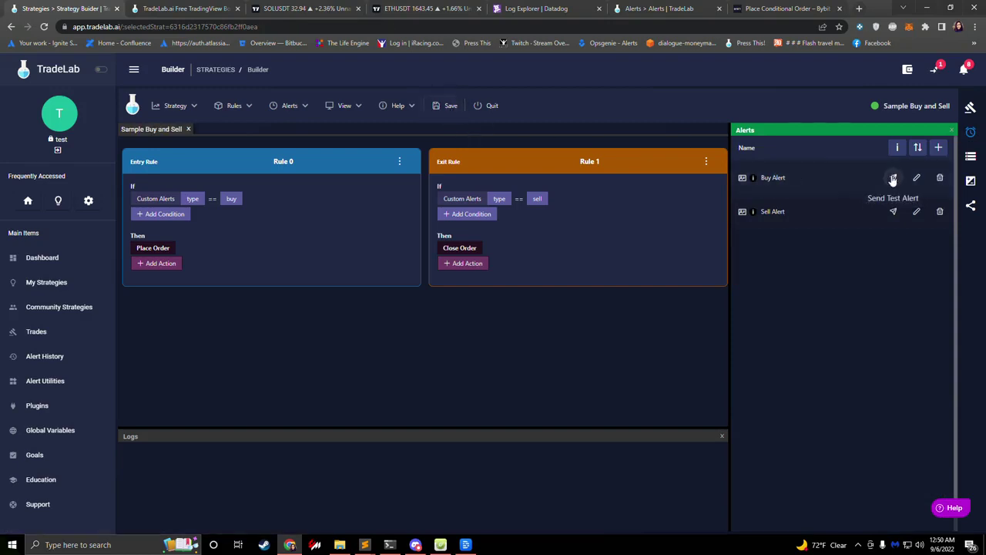
pyautogui.click(893, 177)
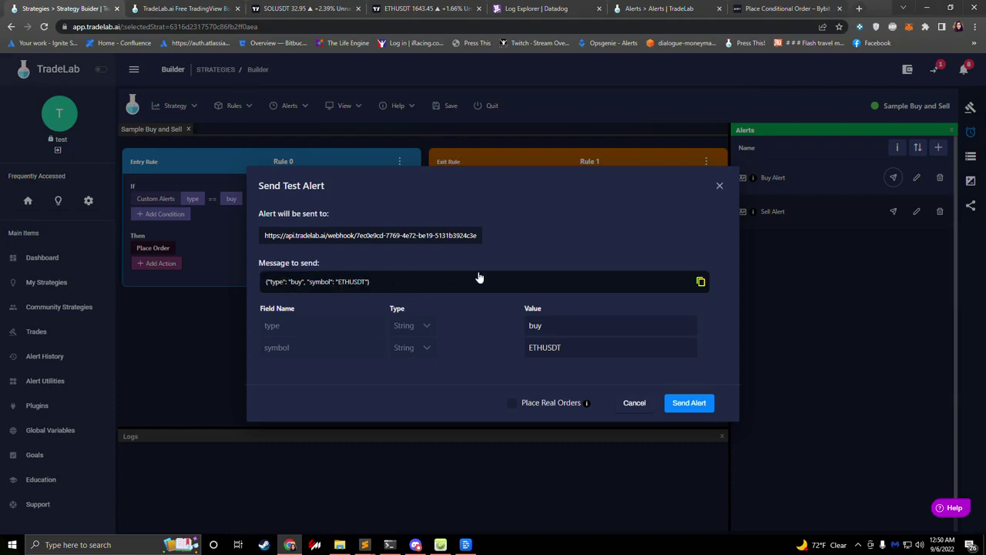
pyautogui.click(512, 404)
pyautogui.click(691, 406)
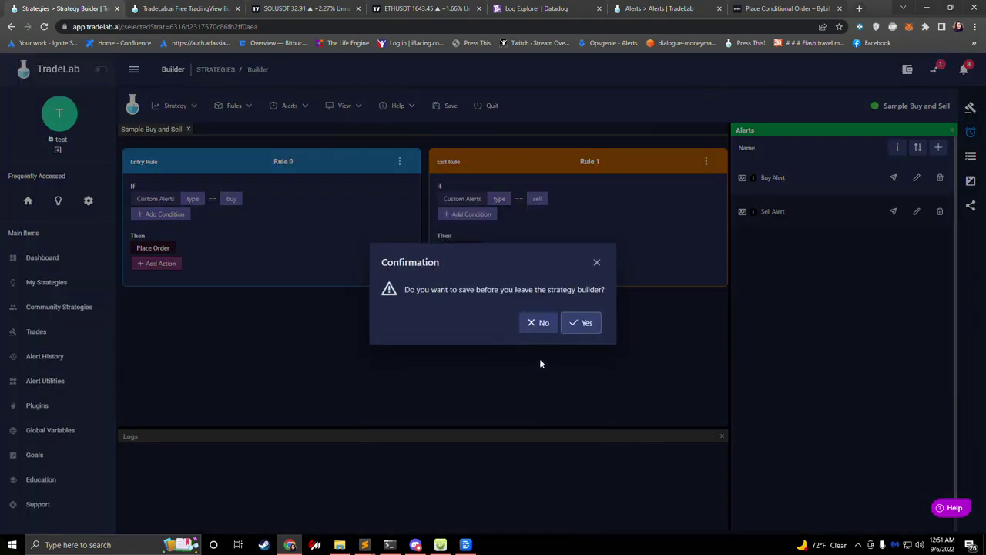
pyautogui.click(578, 325)
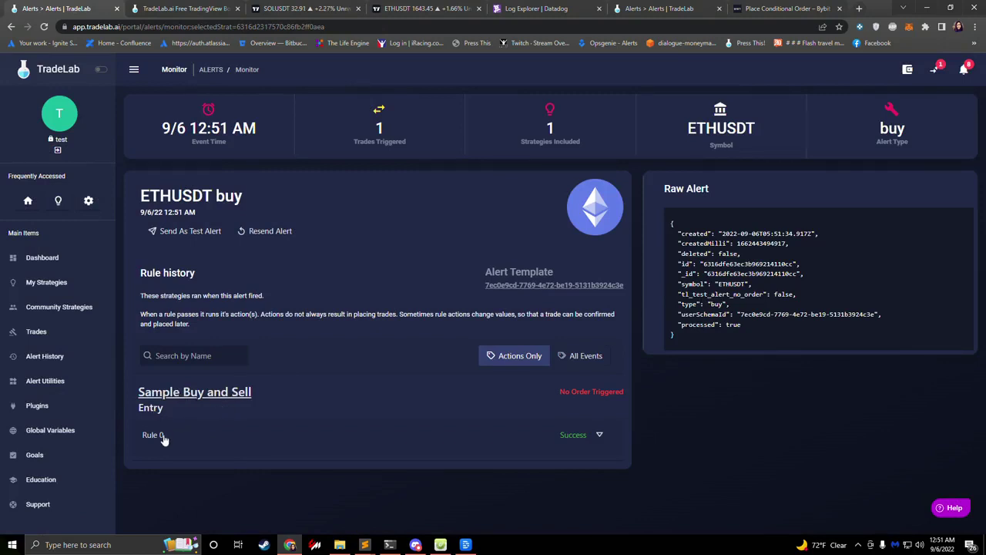
# Examine the conditions and actions of entry Rule 0 in the ETHUSDT buy alert's rule history
pyautogui.click(216, 439)
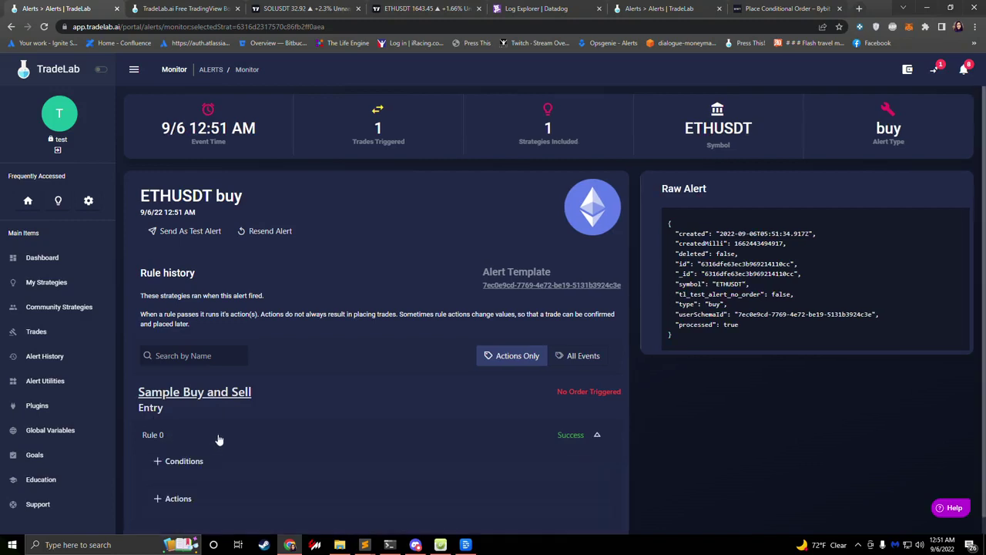
pyautogui.scroll(-1, 220, 431)
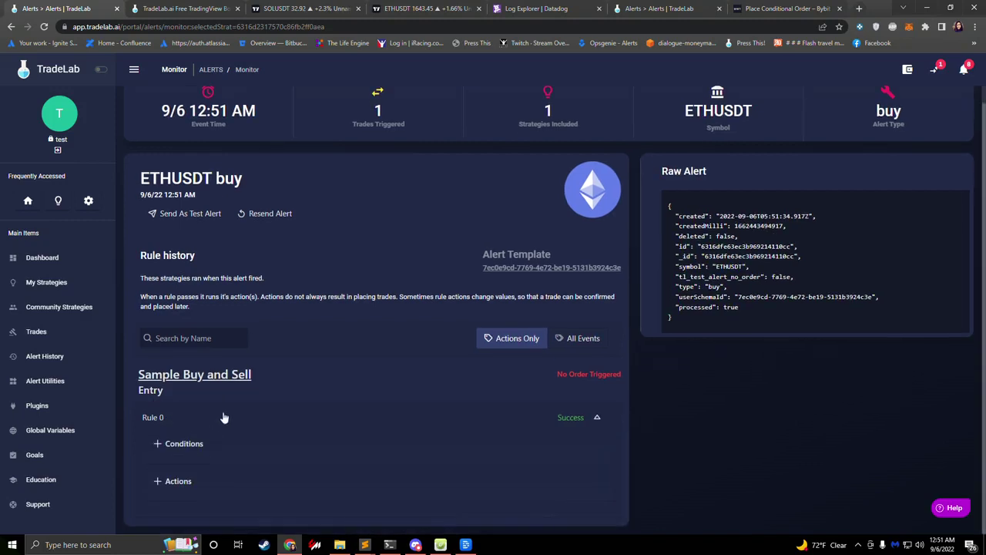
pyautogui.click(192, 442)
pyautogui.scroll(-1, 198, 431)
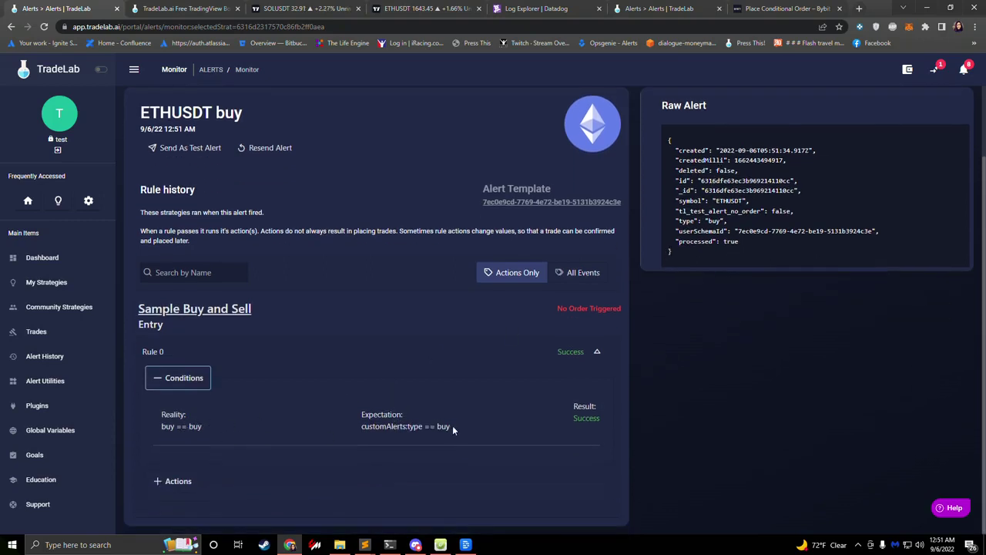
pyautogui.moveTo(452, 426); pyautogui.dragTo(334, 432)
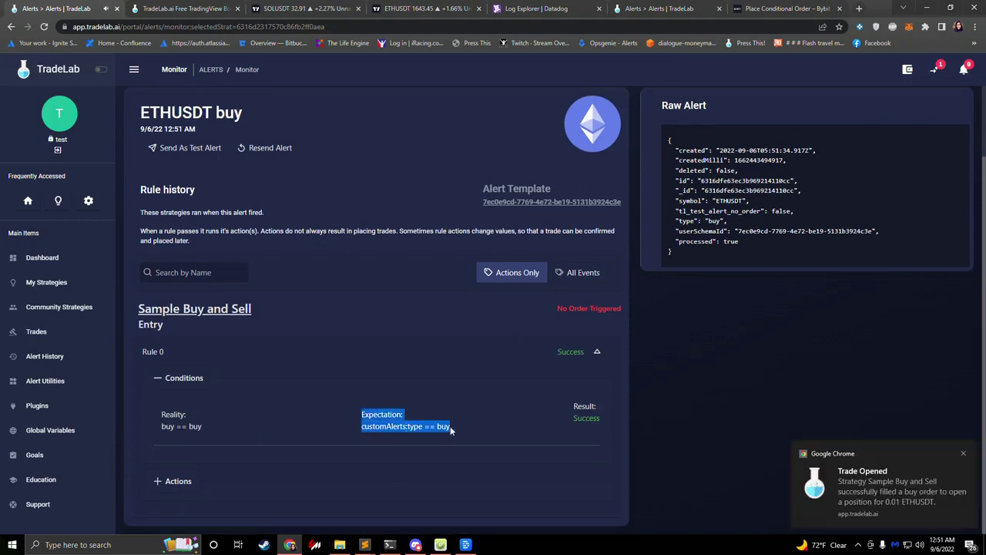
pyautogui.click(178, 480)
pyautogui.scroll(-1, 227, 426)
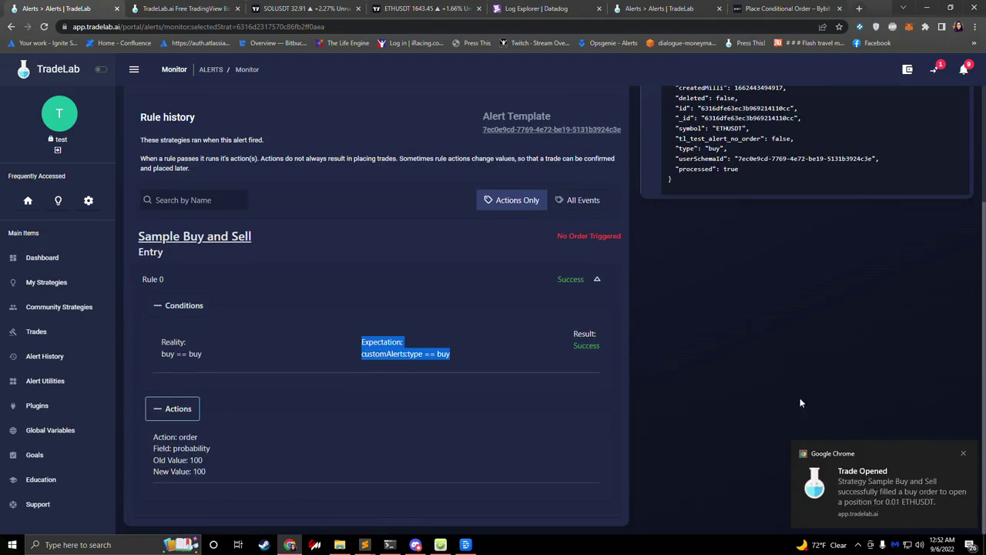
pyautogui.scroll(2, 672, 346)
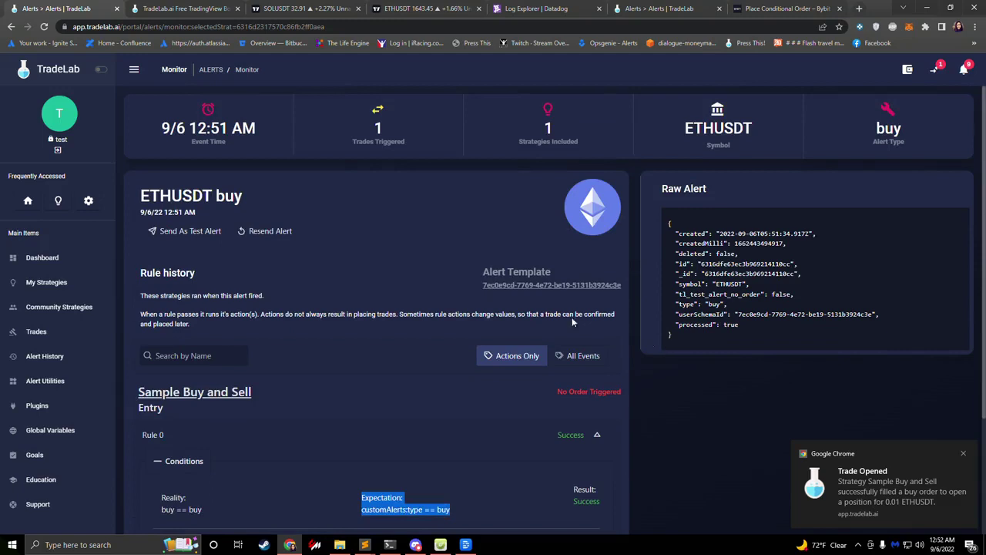
# Reopen the Sample Buy and Sell strategy for editing and send a test Sell Alert for ETHUSDT with real orders enabled
pyautogui.click(44, 283)
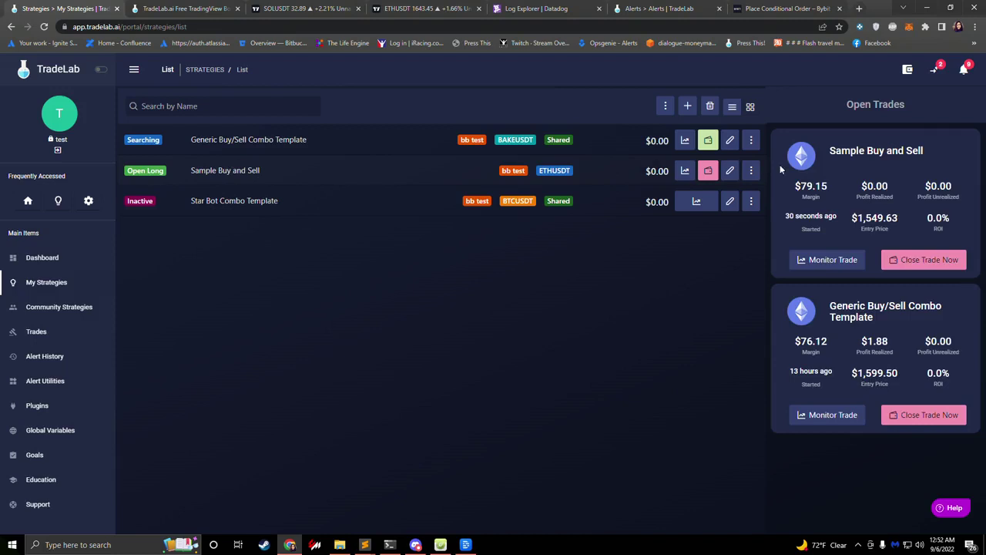
pyautogui.click(730, 171)
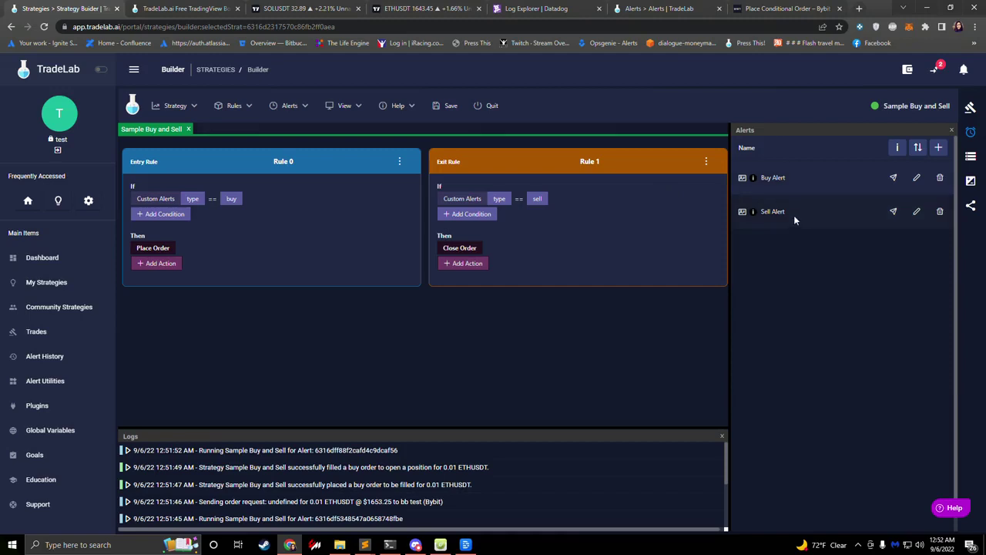
pyautogui.click(893, 212)
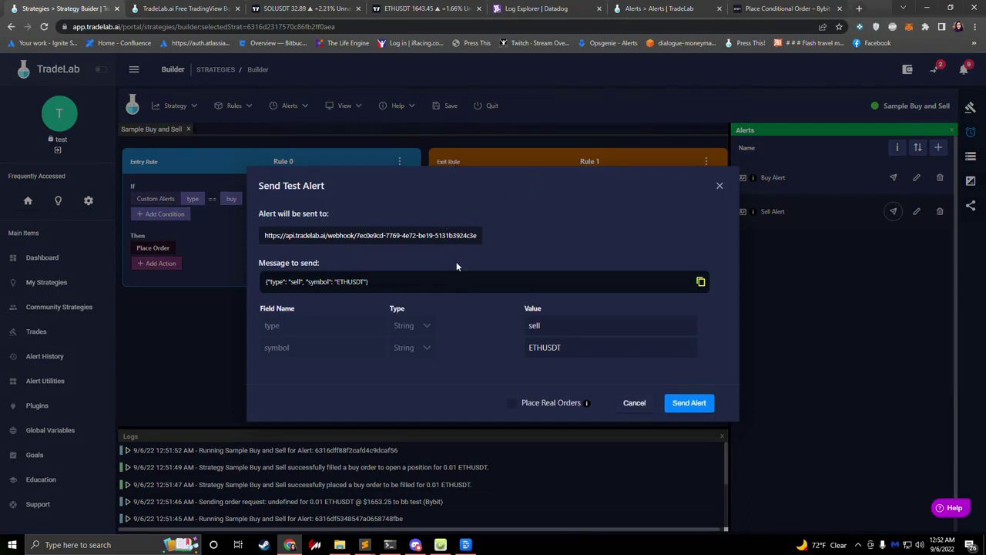
pyautogui.click(512, 403)
pyautogui.click(688, 403)
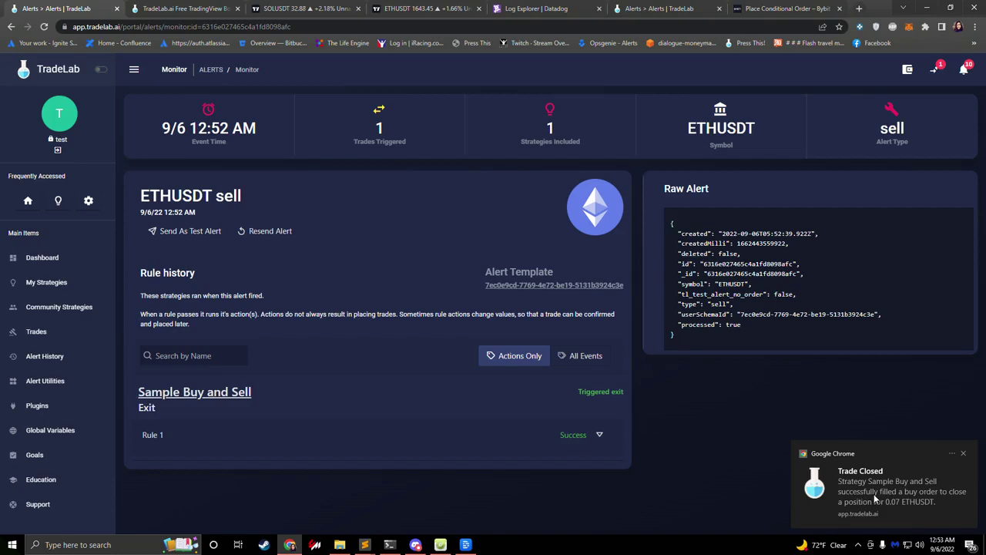
# Examine the conditions and actions of exit Rule 1 in the ETHUSDT sell alert's rule history
pyautogui.click(530, 440)
pyautogui.scroll(-1, 385, 439)
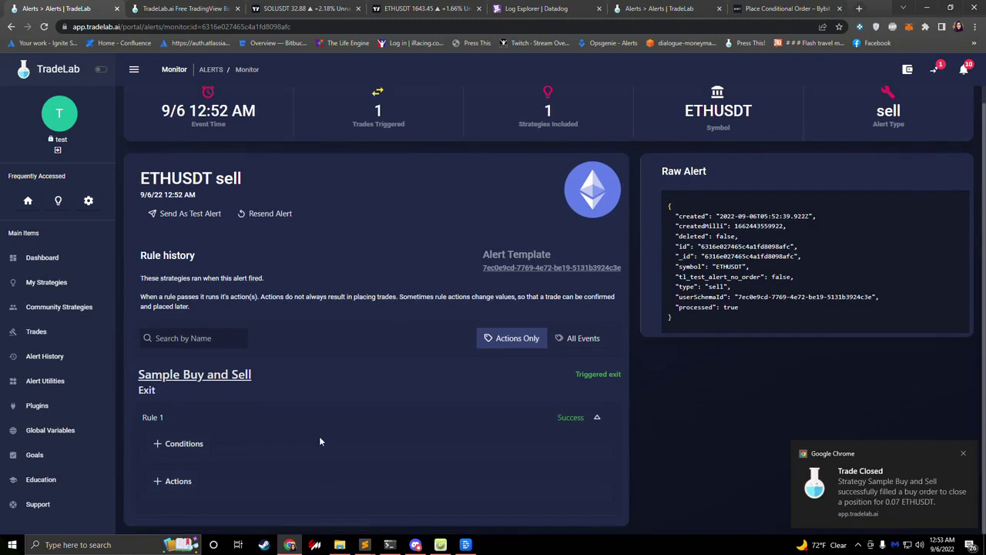
pyautogui.click(174, 444)
pyautogui.scroll(-1, 170, 424)
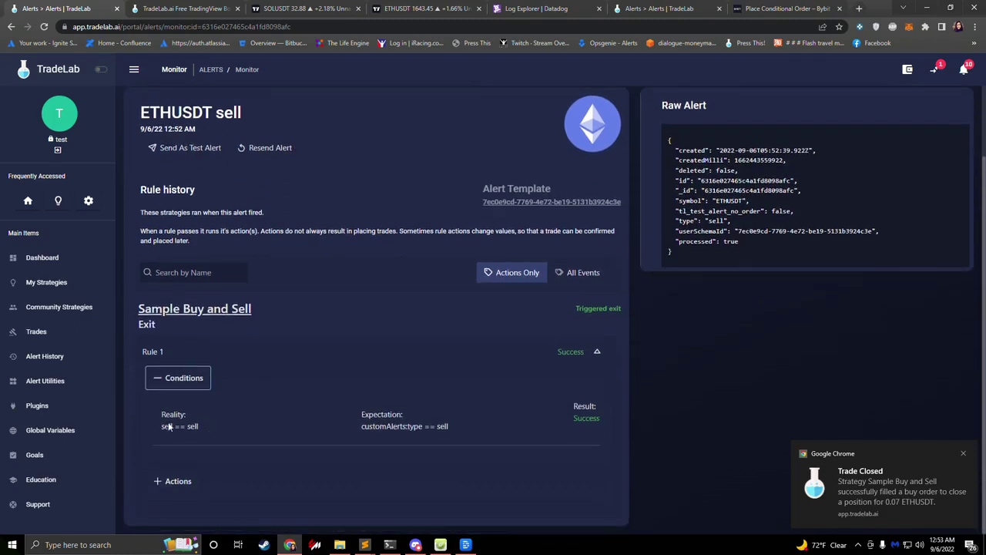
pyautogui.click(174, 482)
pyautogui.scroll(-1, 189, 470)
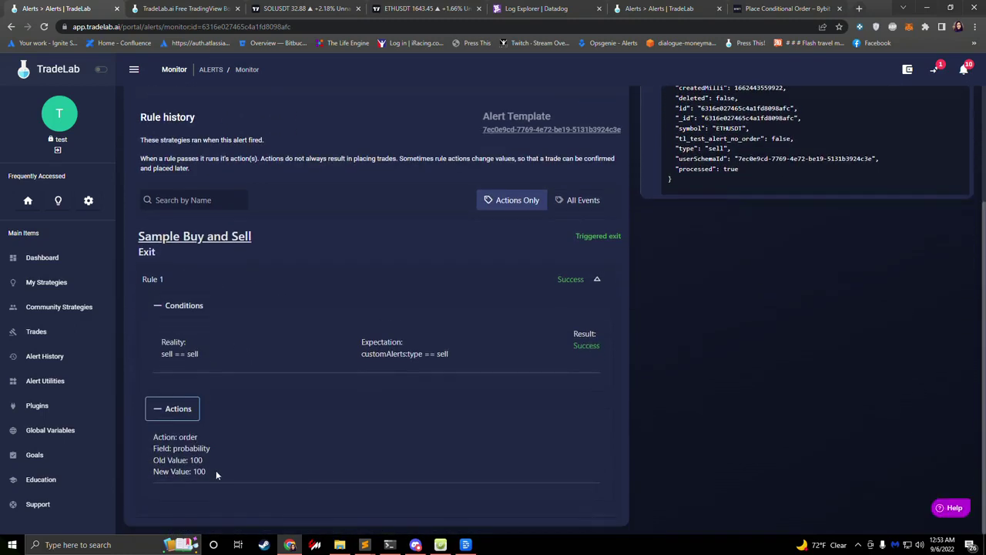
# Return to the strategy list, check the status of Sample Buy and Sell, and open that strategy in the builder
pyautogui.hotkey('alt', 'Left')
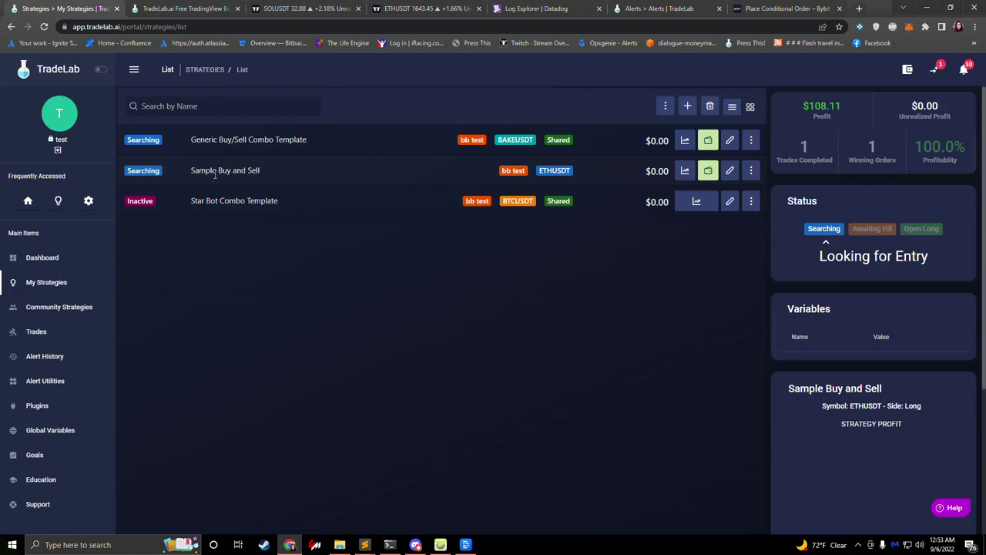
pyautogui.moveTo(137, 174)
pyautogui.click(730, 170)
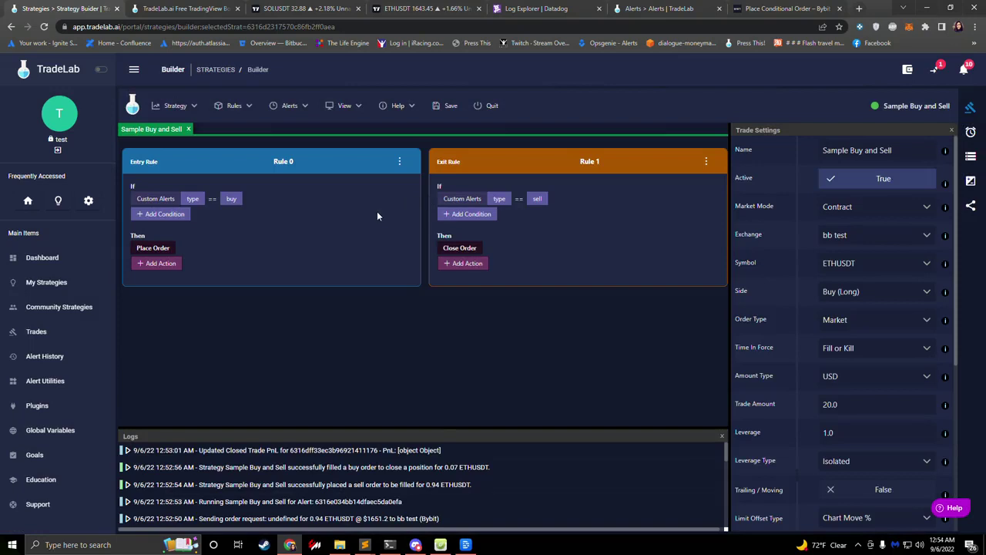